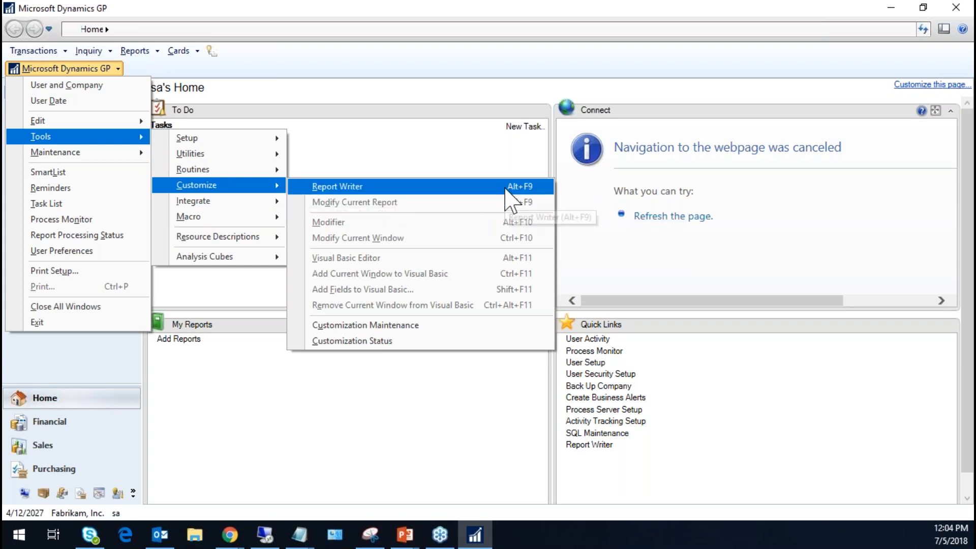
left_click(773, 371)
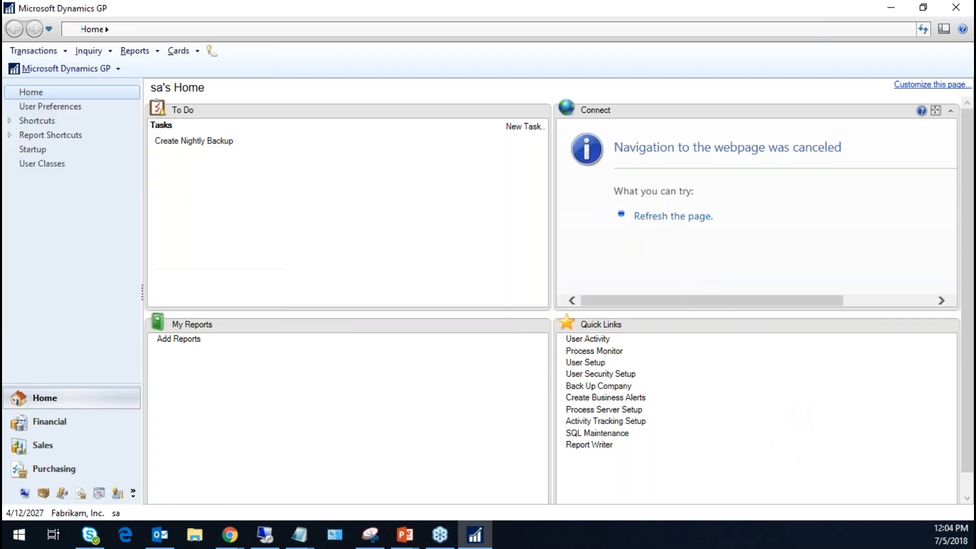
left_click(604, 409)
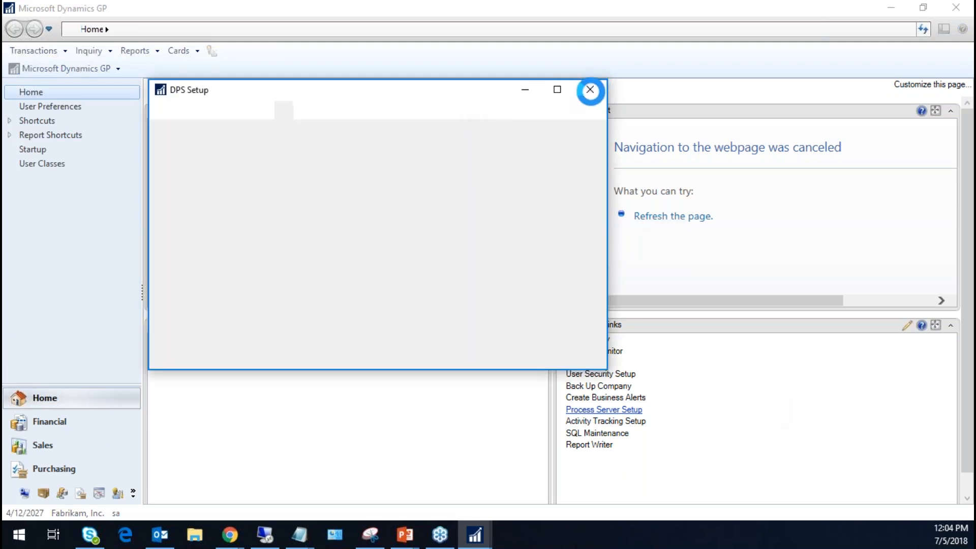
left_click(589, 90)
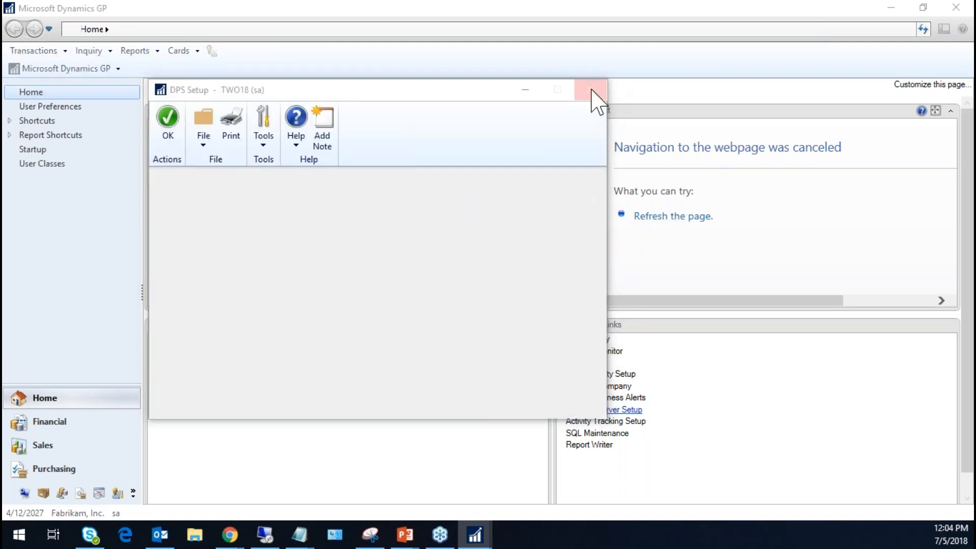
Open the Financial chart of accounts report, insert the Category report's demo option into the print list and print it to the screen
left_click(56, 424)
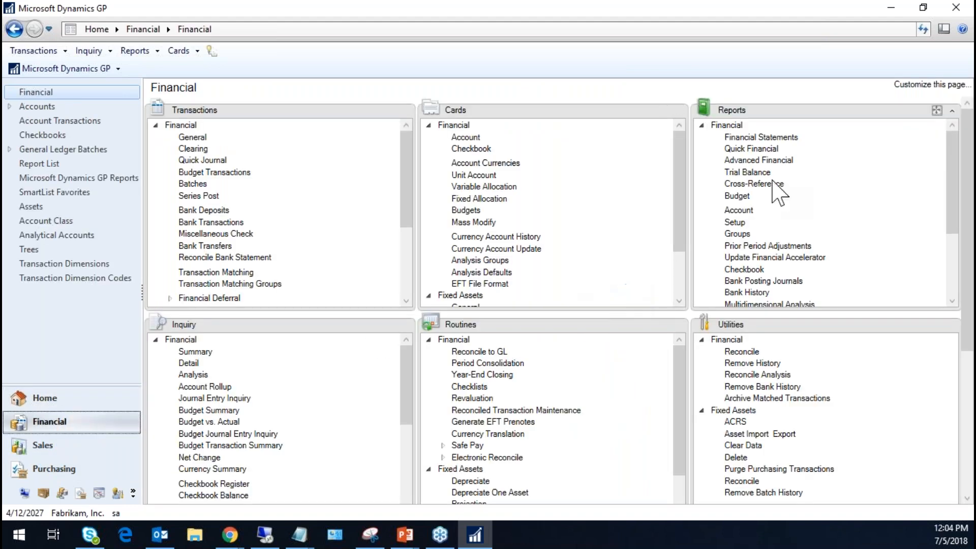
left_click(739, 212)
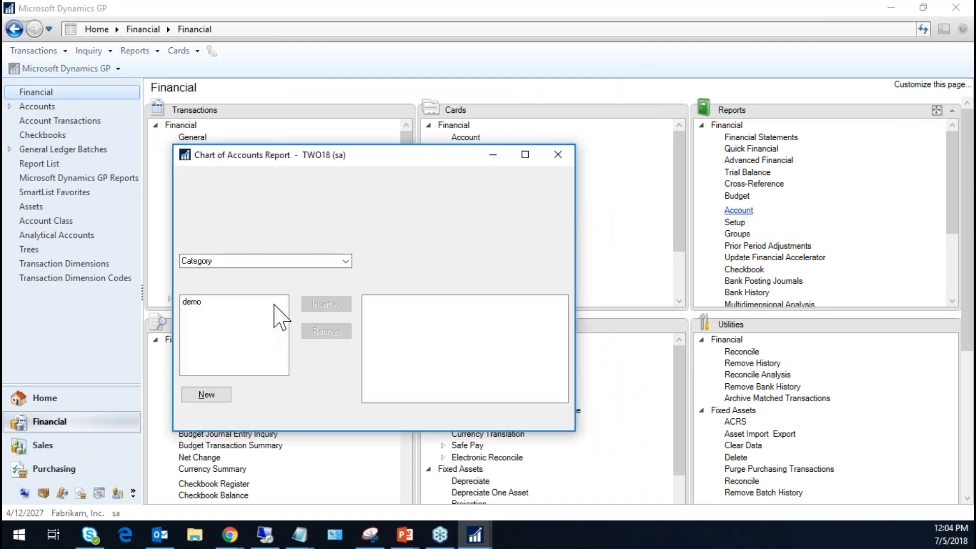
left_click(191, 303)
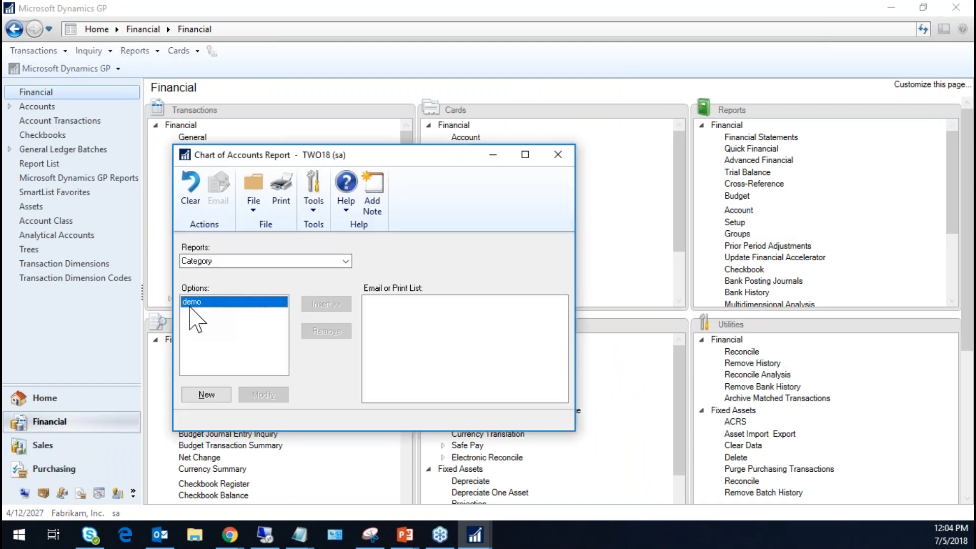
left_click(295, 199)
left_click(479, 319)
left_click(326, 303)
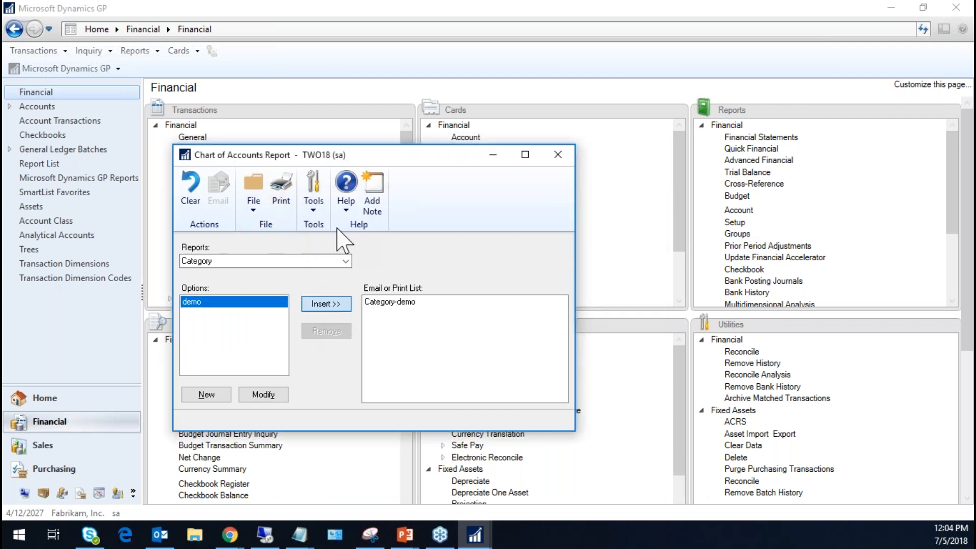
left_click(281, 192)
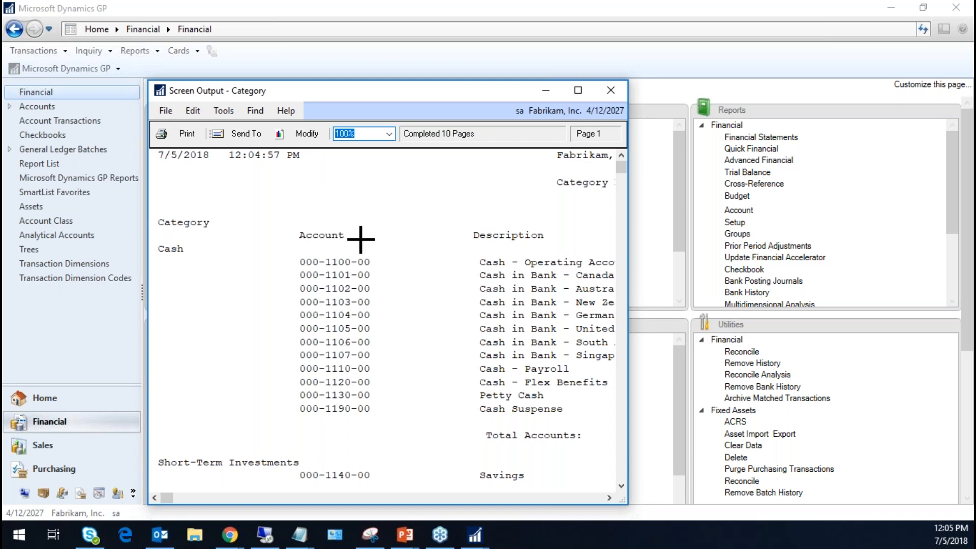
Reposition the Category report's screen output window and open the report for modification in Report Writer
left_click(578, 90)
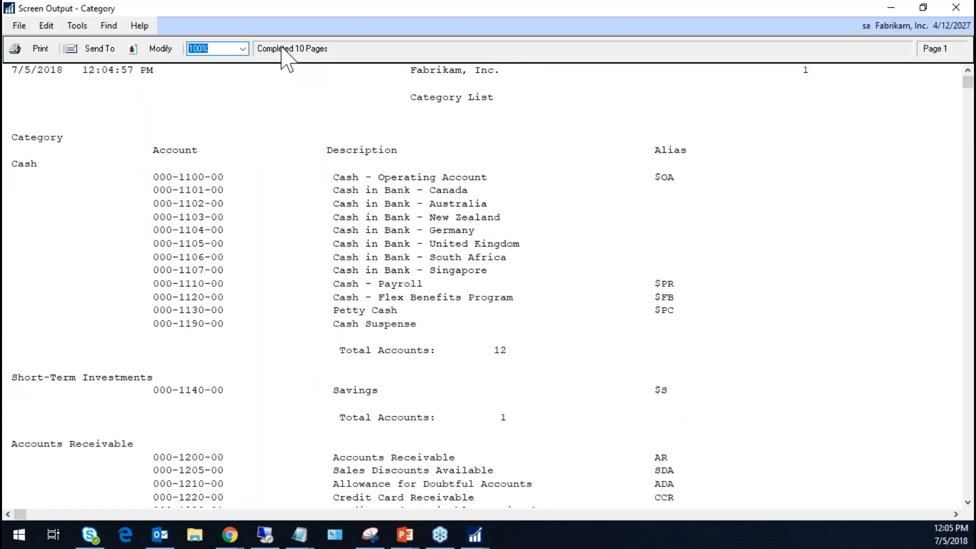
double_click(380, 13)
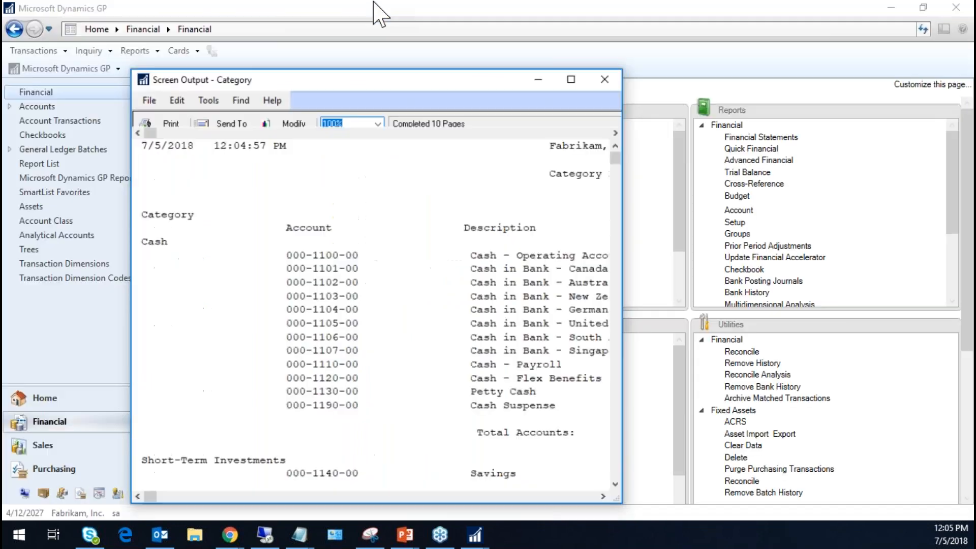
left_click_drag(299, 82, 556, 187)
left_click_drag(545, 138, 487, 57)
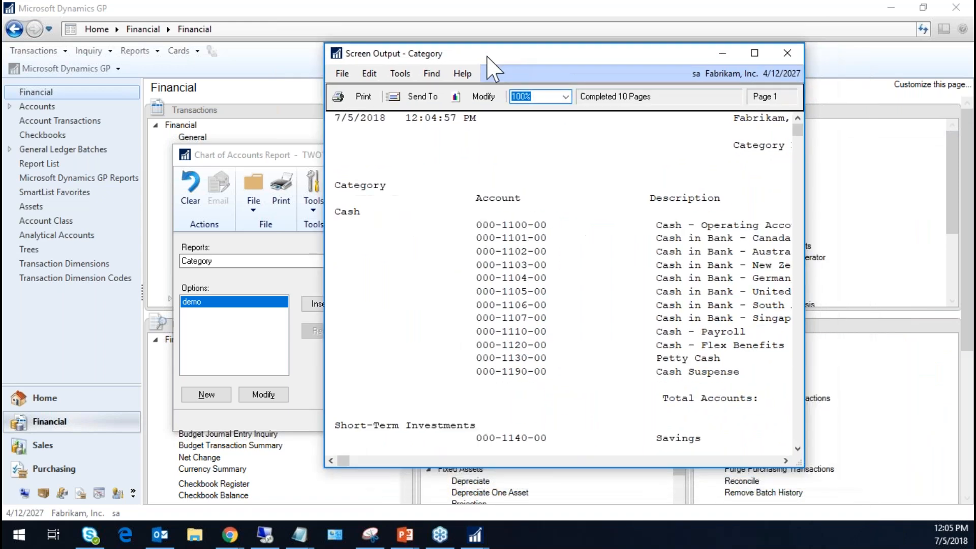
left_click(483, 96)
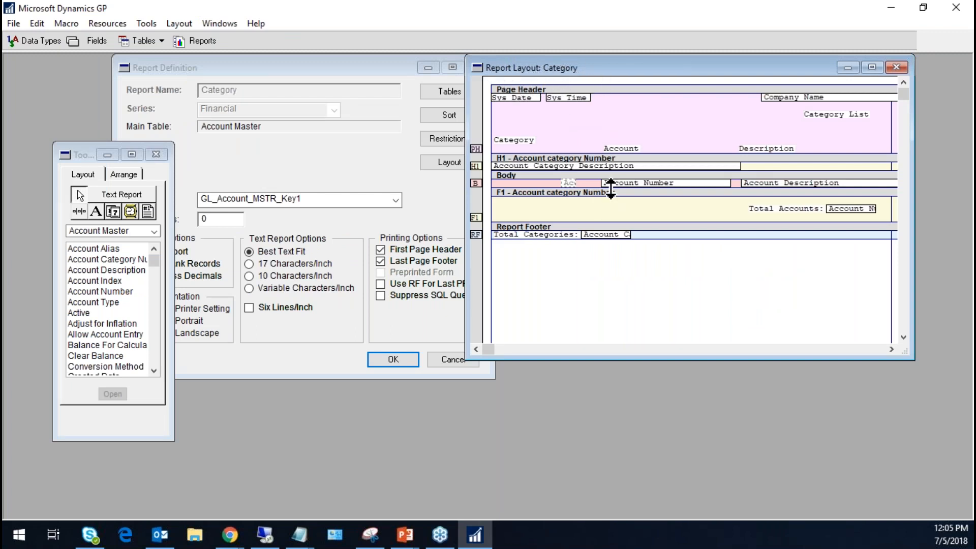
left_click(889, 11)
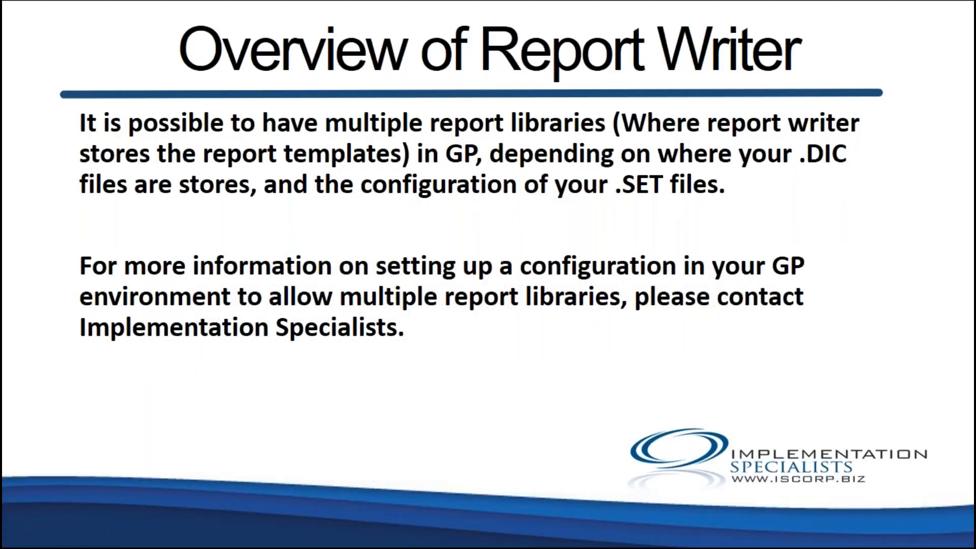
key("Right")
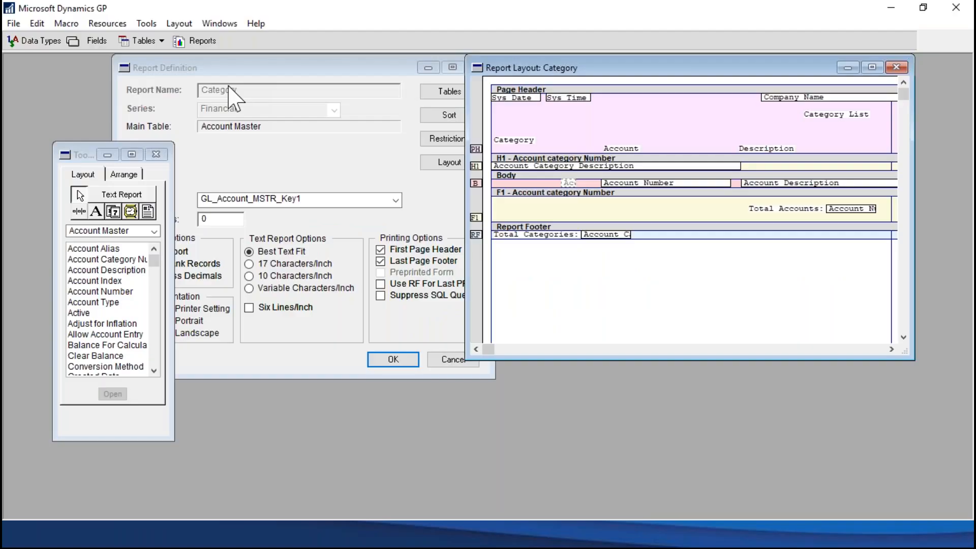
Close the Category layout and report definition, and open Report Writer's list of original and modified reports
left_click(895, 68)
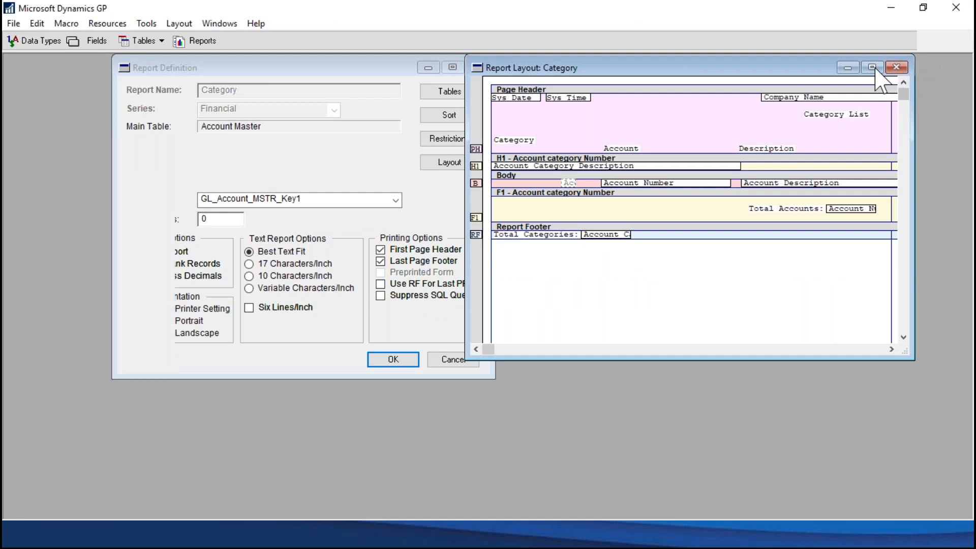
left_click(476, 68)
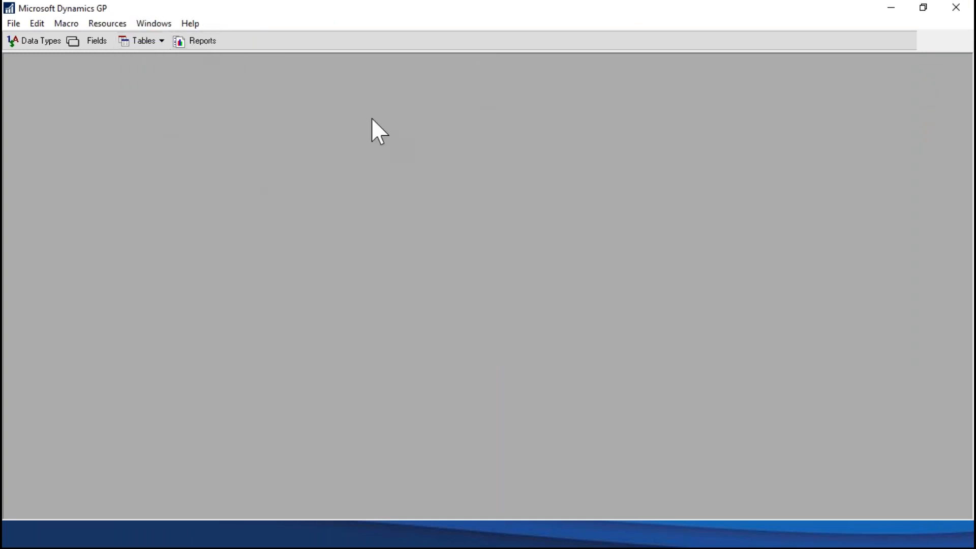
left_click(194, 42)
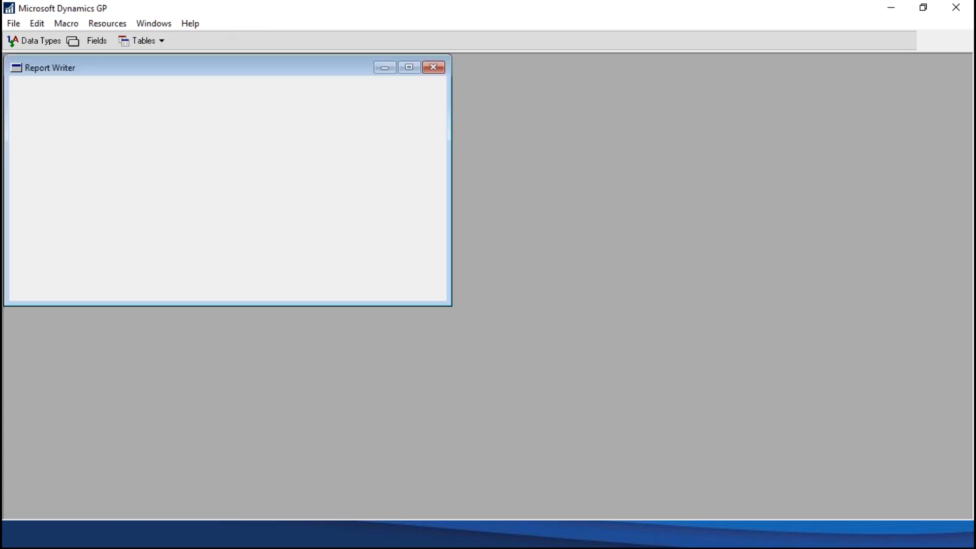
Select 1096 Form among the original reports, and view the modified Category report's definition before closing it
left_click(250, 104)
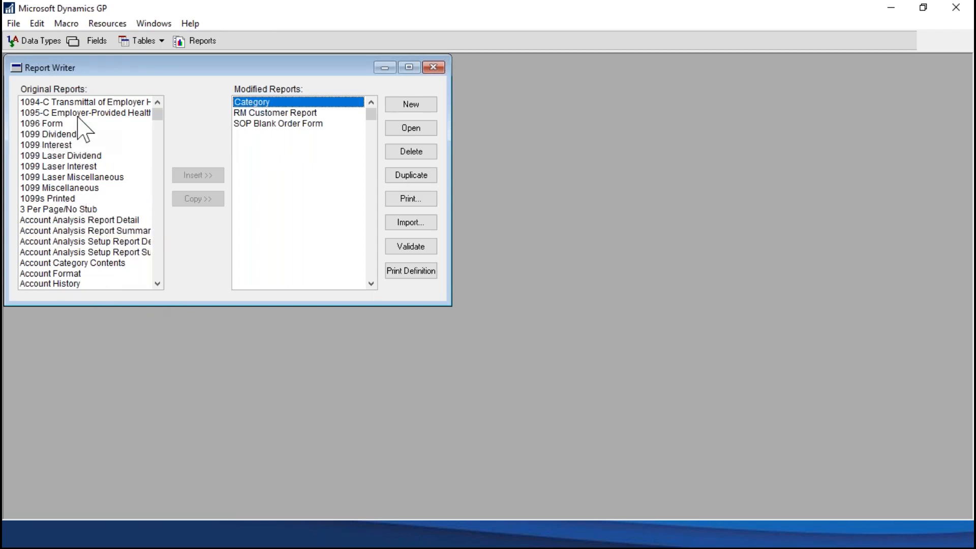
left_click(39, 123)
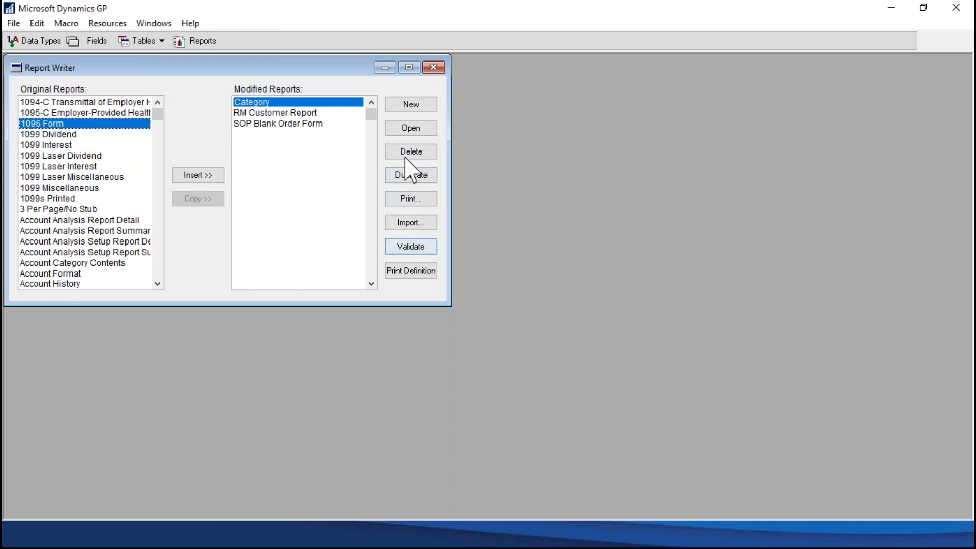
left_click(412, 130)
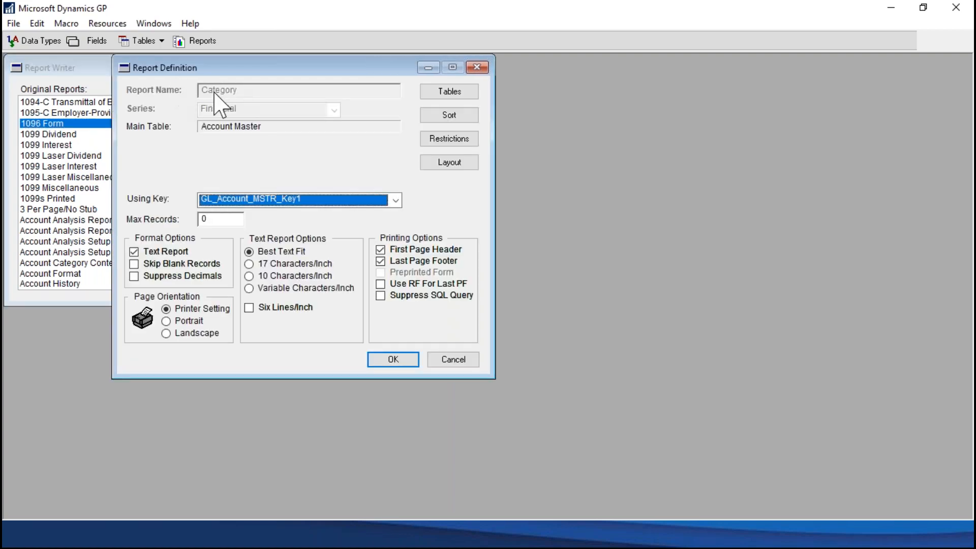
left_click(476, 68)
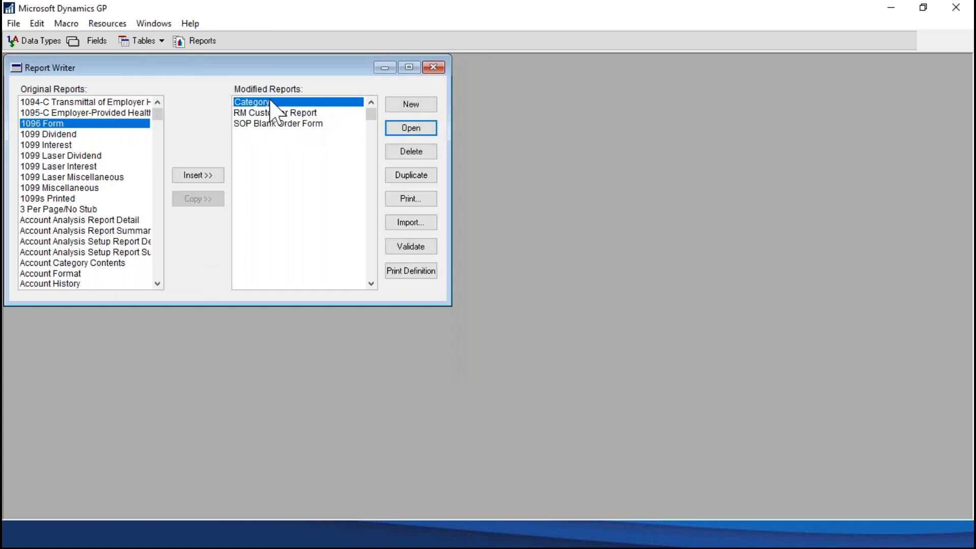
Insert the 1096 Form into the modified reports, then view its report definition and close it
left_click(196, 175)
left_click(264, 104)
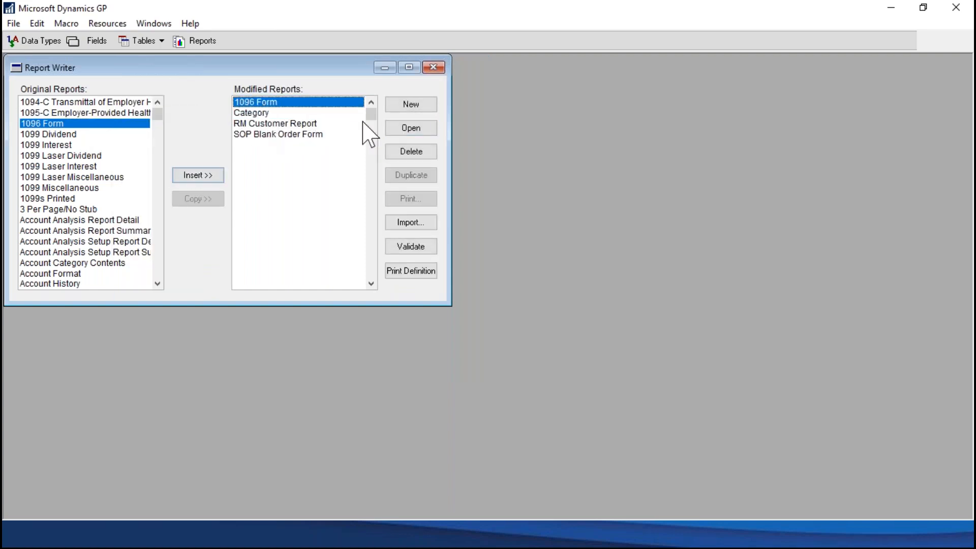
left_click(425, 130)
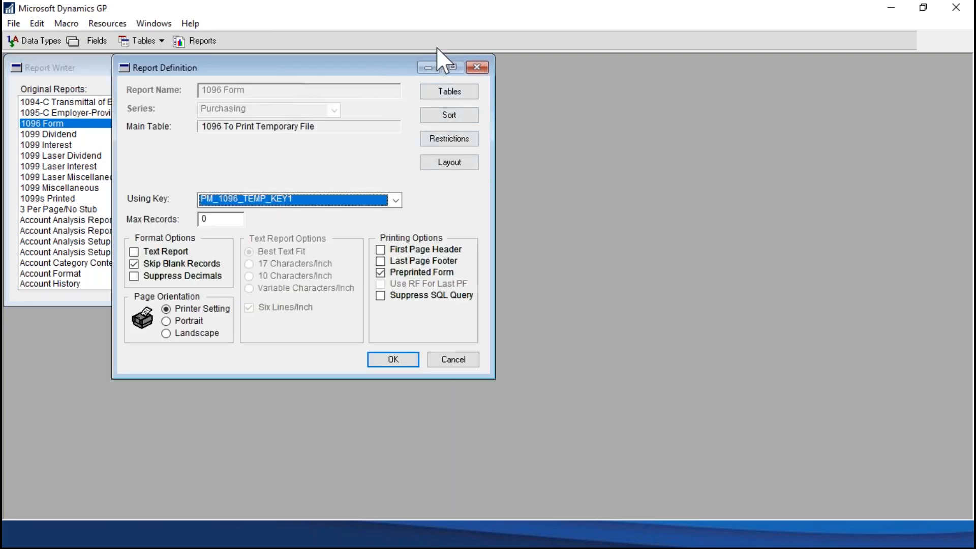
left_click(478, 69)
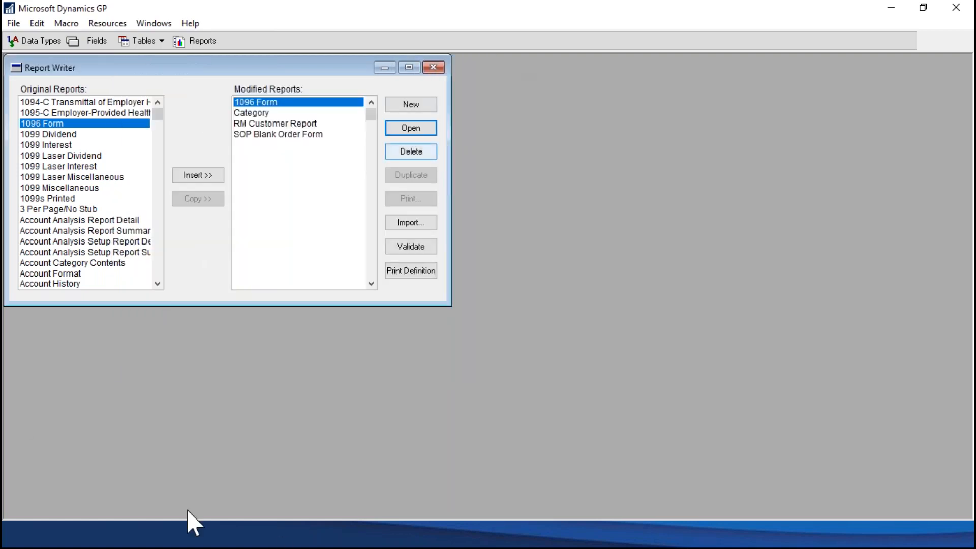
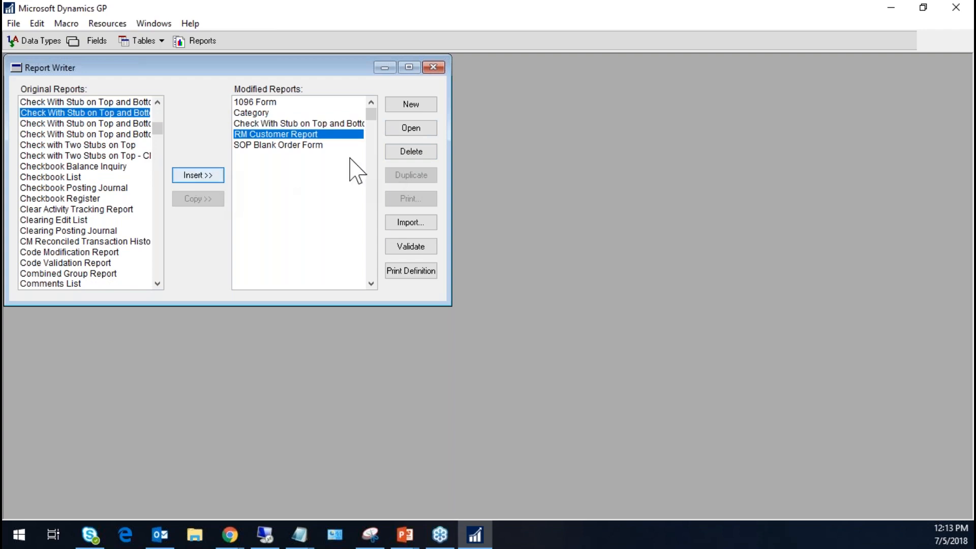
Open the layout of the modified Check With Stub on Top and Bottom - Graphical report and enlarge the layout window
left_click(328, 123)
left_click(412, 129)
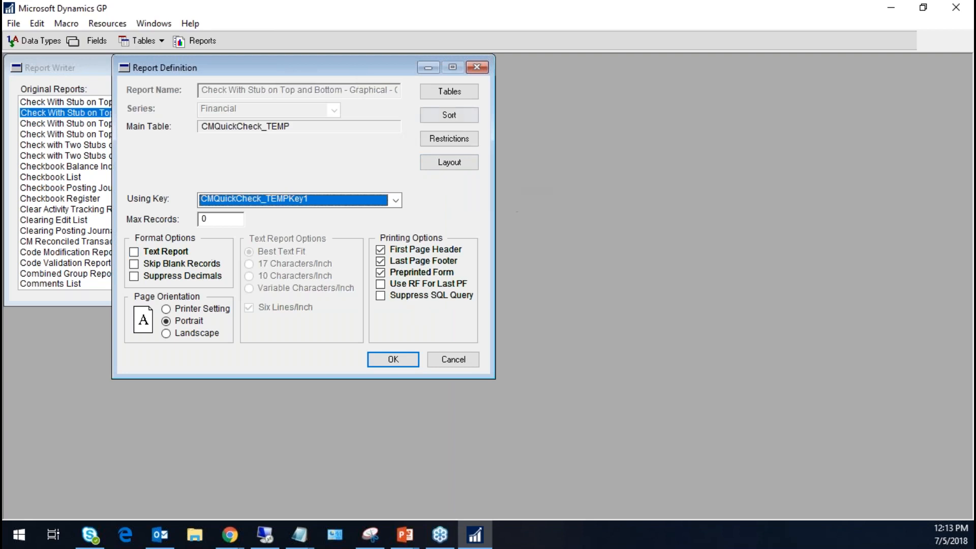
left_click(450, 167)
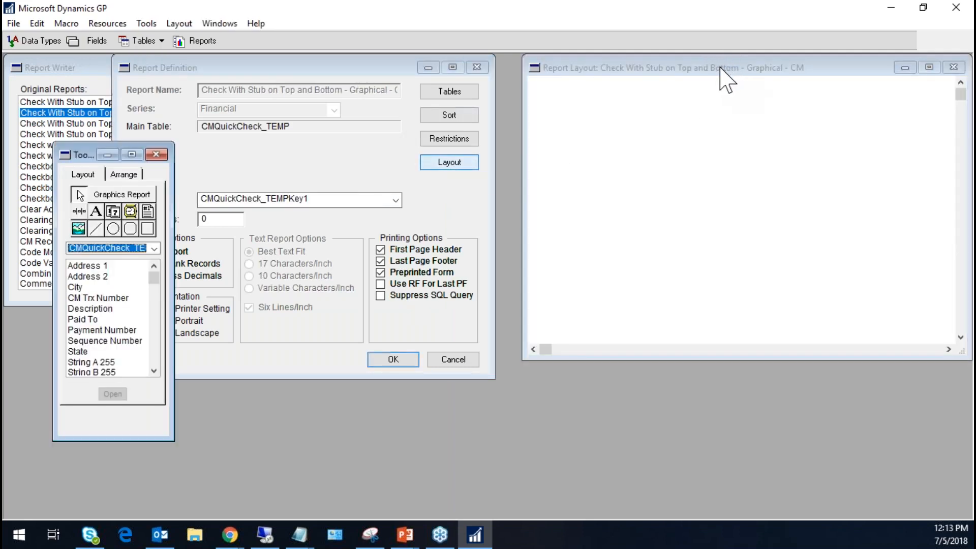
left_click_drag(711, 63, 527, 58)
left_click_drag(776, 351, 828, 495)
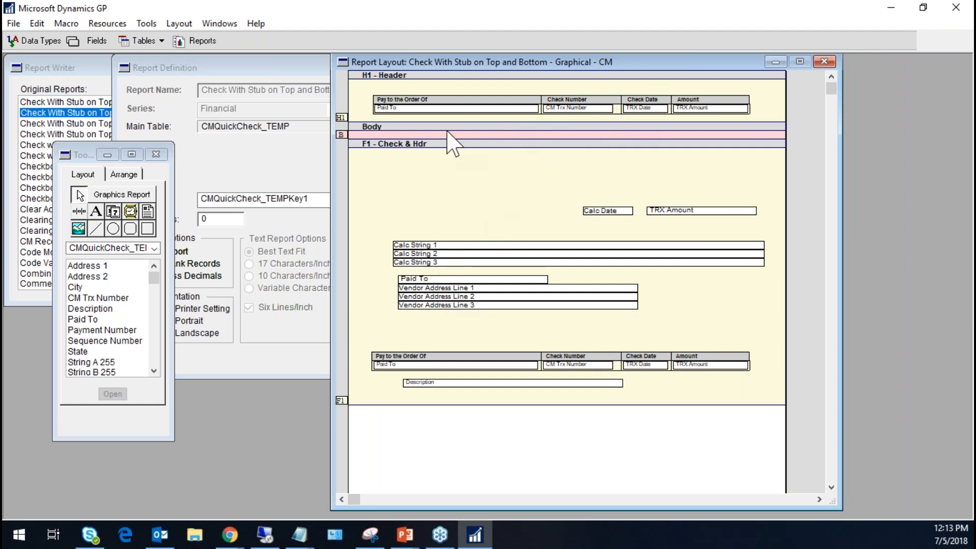
Try moving the Calc Date field up and left within the F1 - Check & Hdr section, and undo each move
left_click(607, 211)
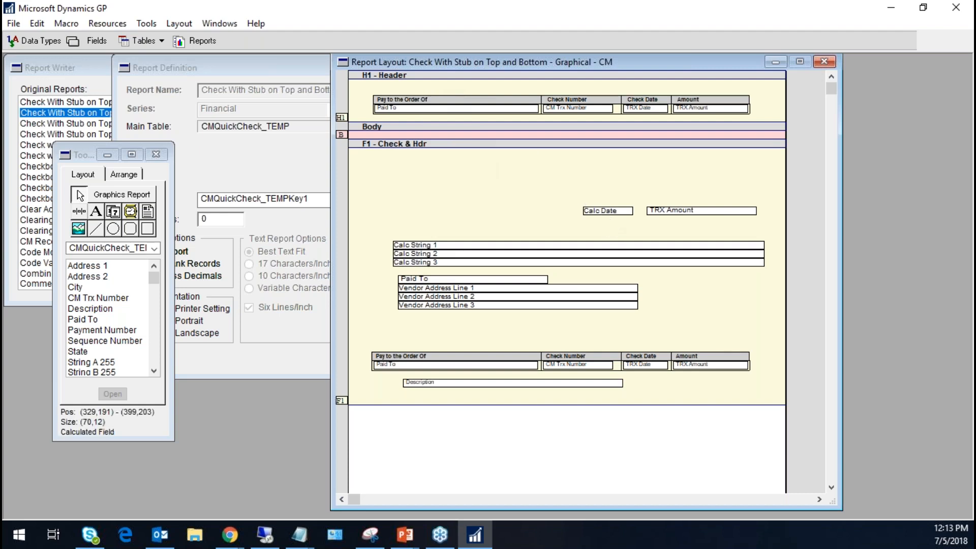
left_click_drag(610, 210, 460, 185)
key("ctrl+z")
left_click_drag(611, 210, 441, 172)
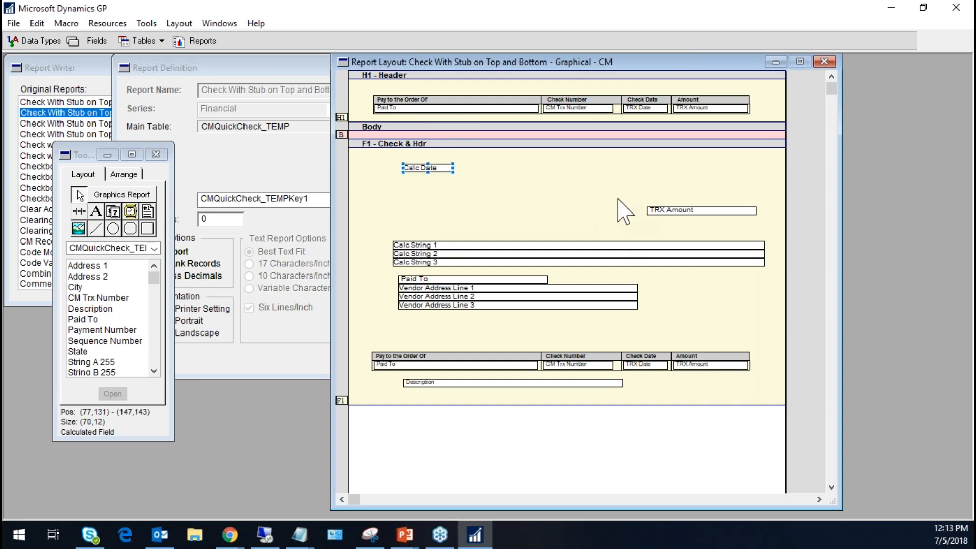
key("ctrl+z")
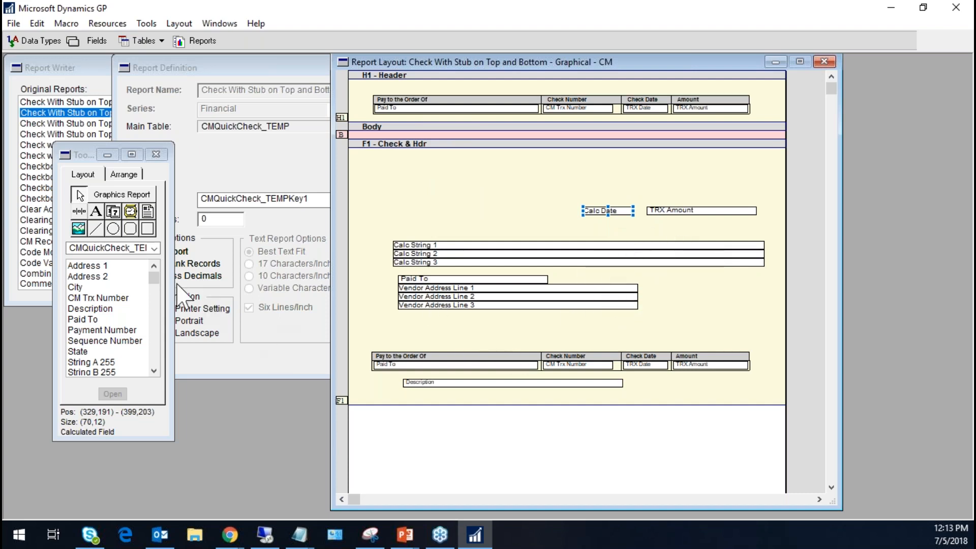
Add the City field from the CMQuickCheck_TEMP table to the upper part of the F1 - Check & Hdr section
left_click(153, 361)
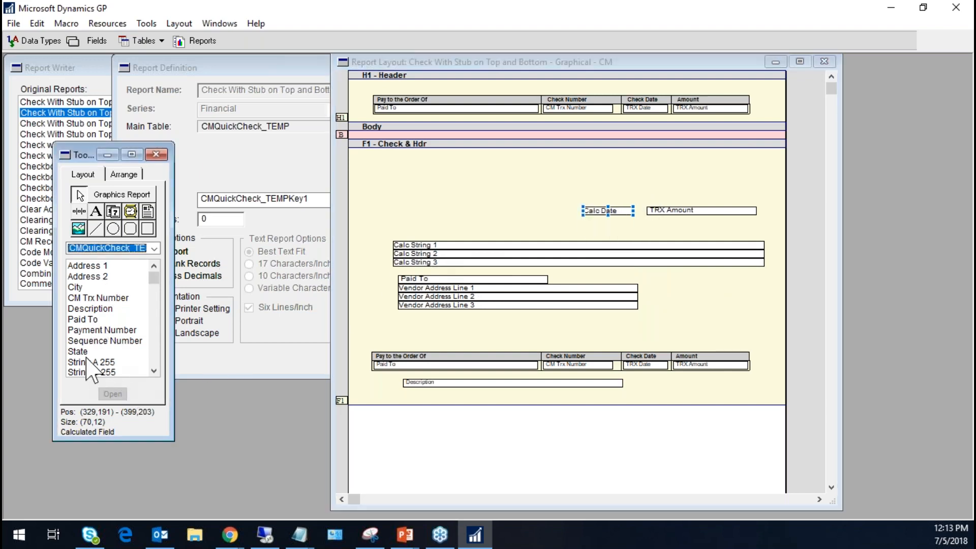
left_click(75, 287)
left_click_drag(77, 289, 414, 167)
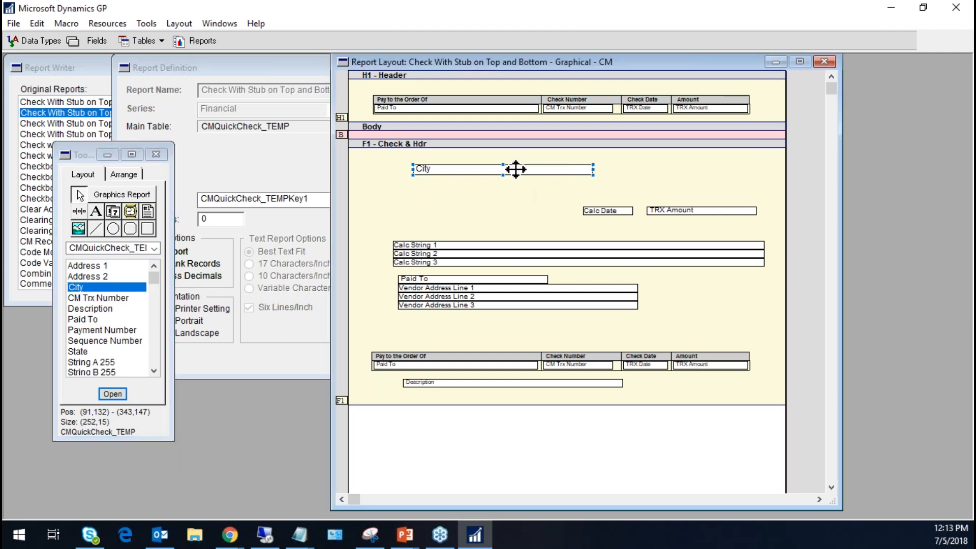
Move the City field down to the height of Calc Date and nudge it left to about position (95,180)
left_click_drag(515, 170, 524, 207)
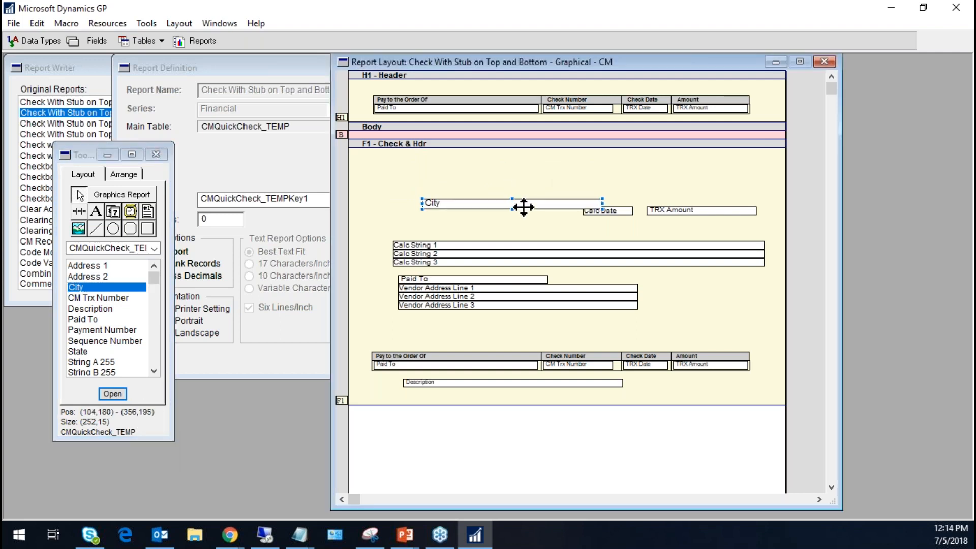
key("Left")
key("Left")
key("Left")
key("Left")
key("Left")
key("Left")
key("Left")
key("Left")
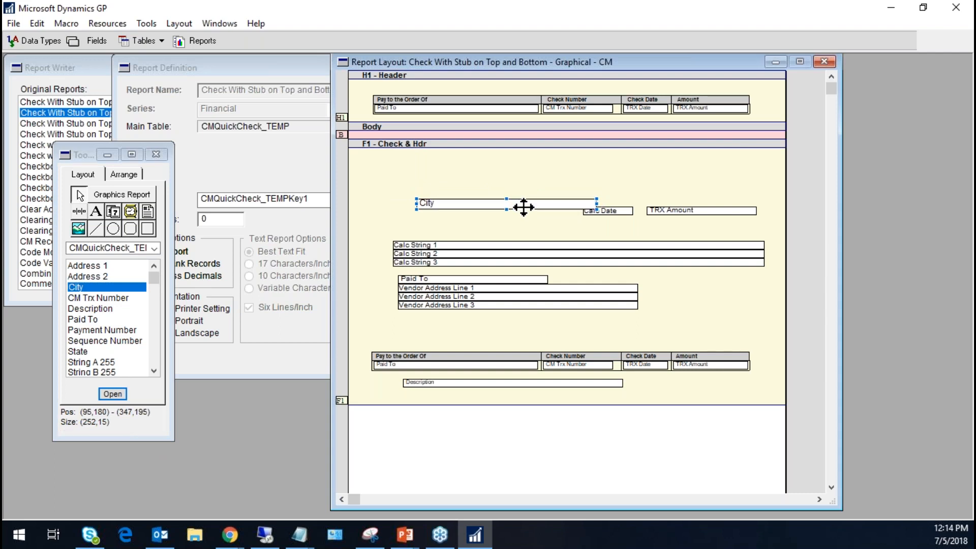
Nudge the City field left and up to about position (79,174), and delete it from the layout
key("Left")
key("Left")
key("Left")
key("Left")
key("Left")
key("Left")
key("Left")
key("Left")
key("Left")
key("Left")
key("Left")
key("Up")
key("Up")
key("Up")
key("Up")
key("Up")
key("Up")
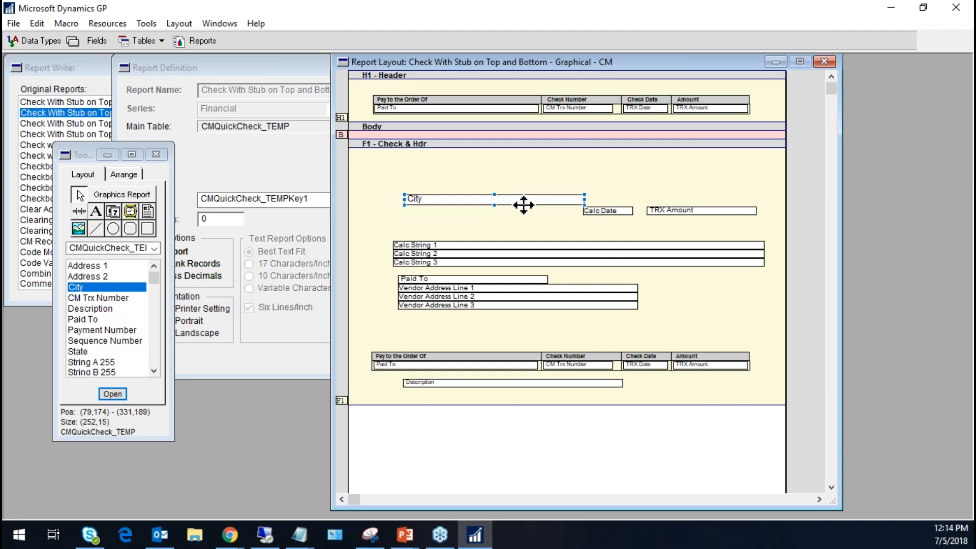
key("Delete")
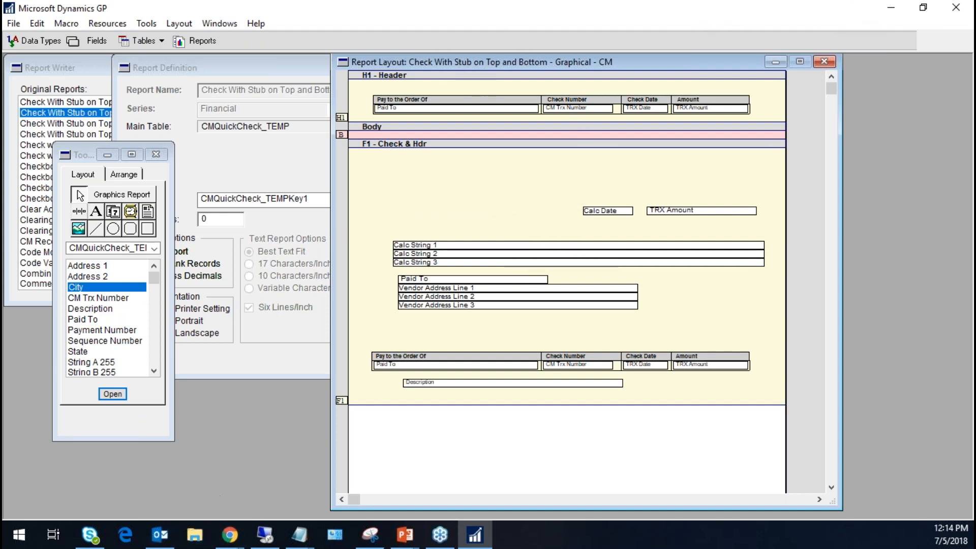
Switch to the PowerPoint slide show to view the Overview of Report Writer slide
left_click(405, 533)
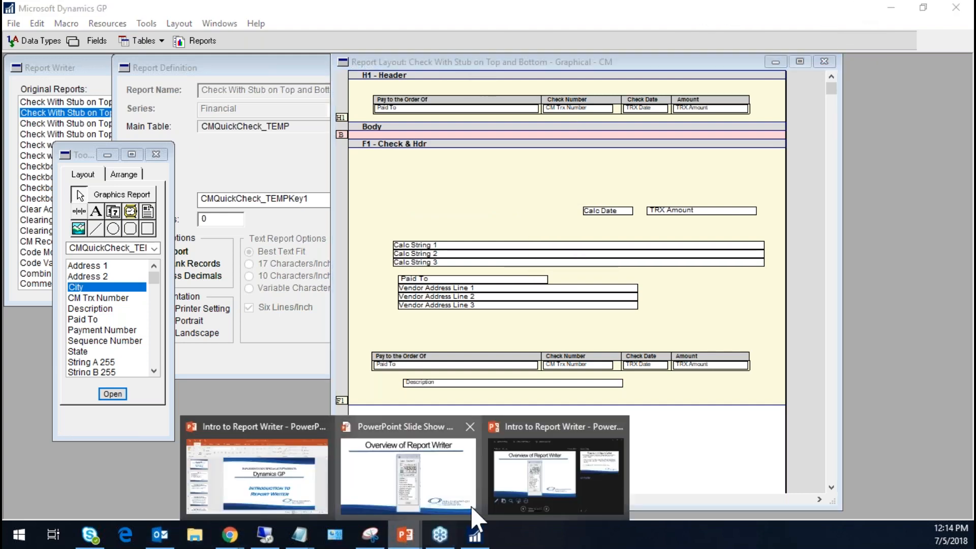
left_click(436, 500)
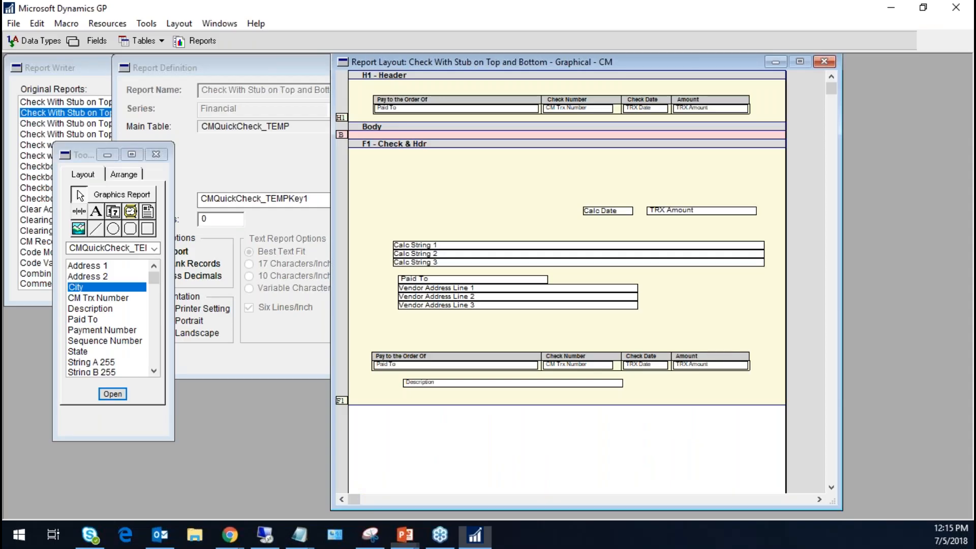
Add the City field at about (42,132) and the State field at about (350,156) in the F1 - Check & Hdr section
left_click(75, 210)
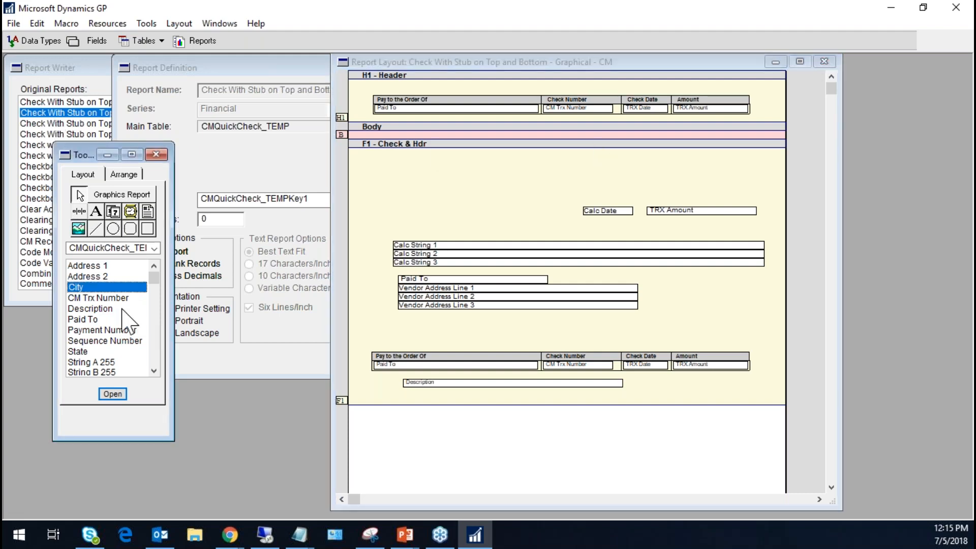
left_click_drag(84, 288, 378, 165)
left_click(82, 315)
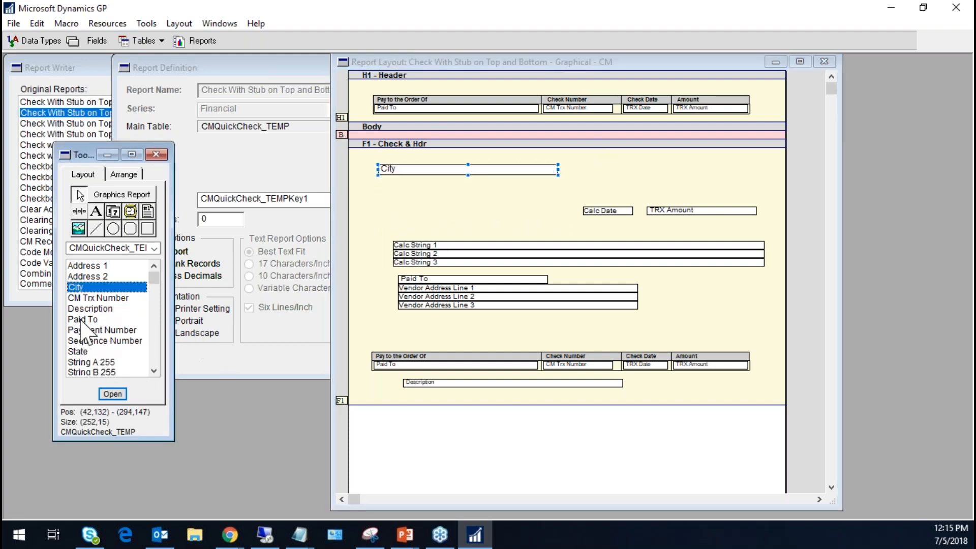
left_click_drag(83, 352, 600, 180)
Select the City and State fields together, move them slightly up and left, and return the pair to about (42,132)
left_click(503, 170)
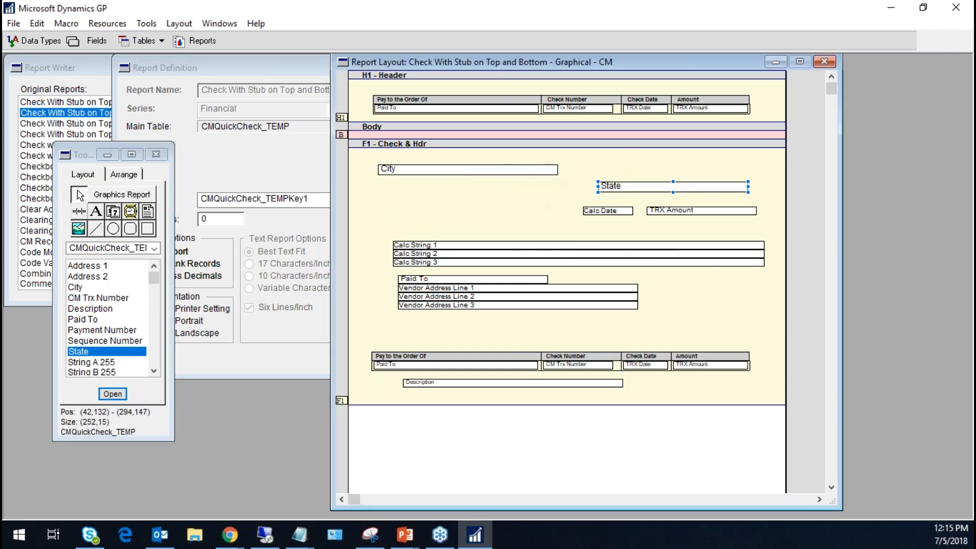
left_click(616, 186, "shift")
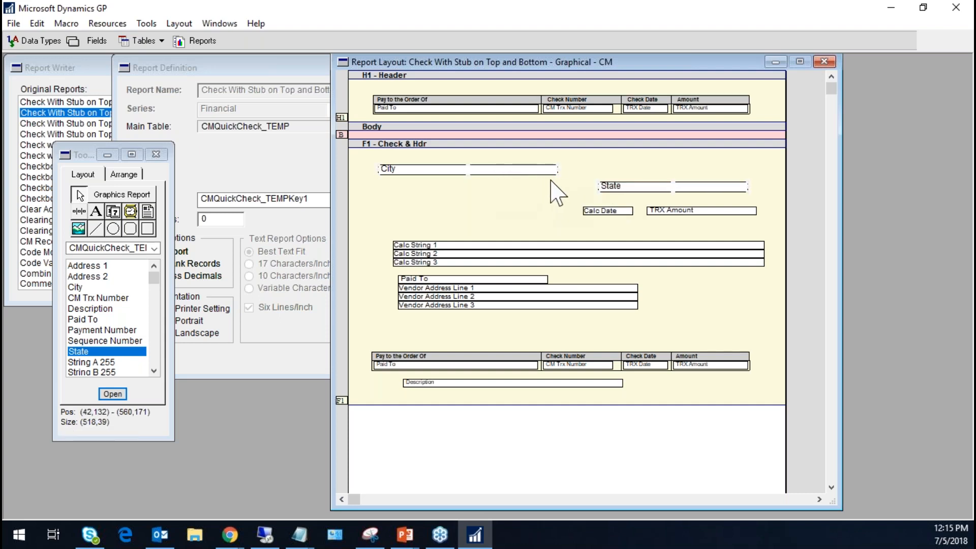
left_click(641, 187)
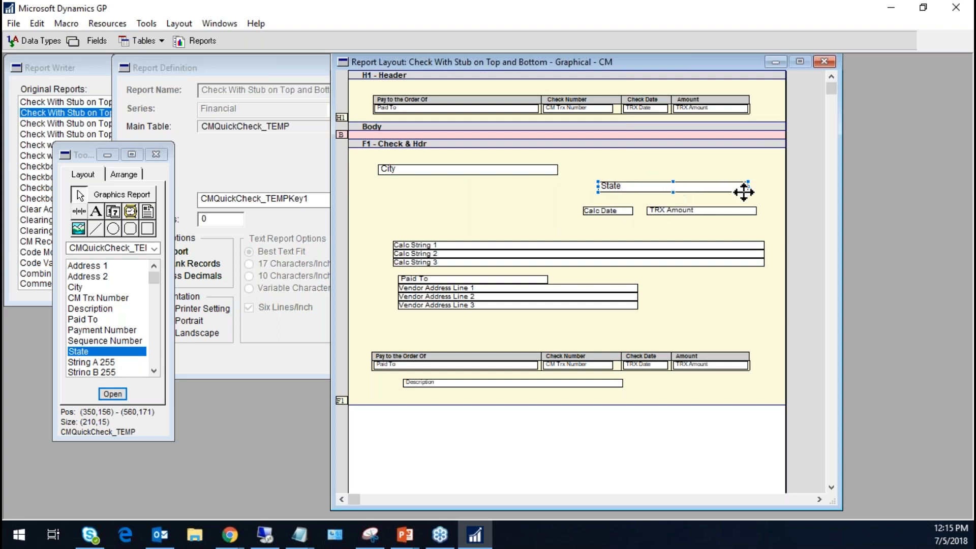
left_click(525, 171, "shift")
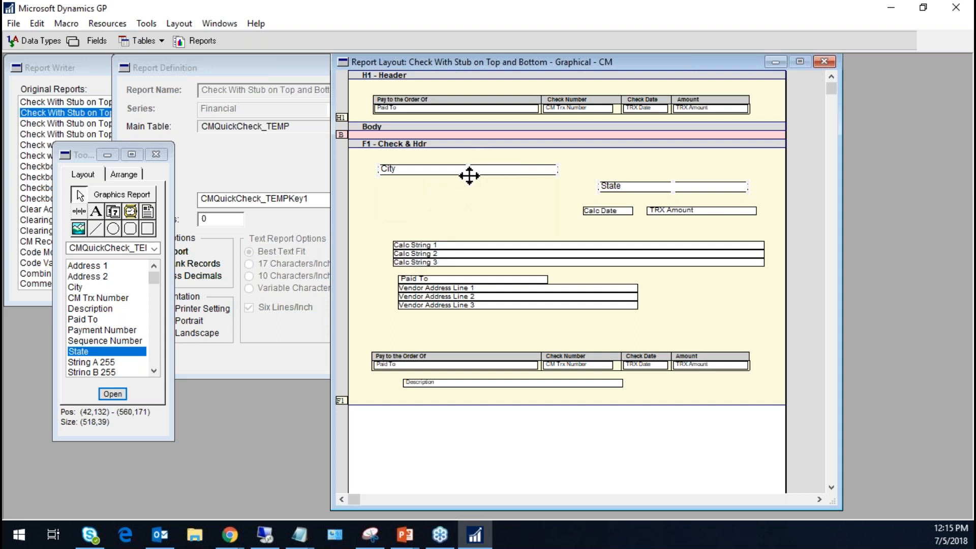
mouse_move(469, 176)
left_mouse_down()
mouse_move(468, 201)
mouse_move(464, 167)
left_mouse_up()
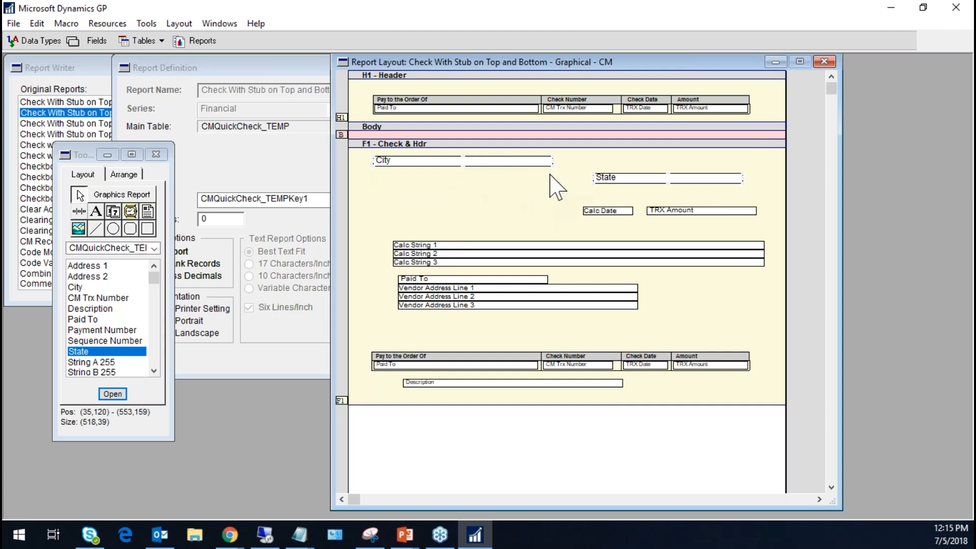
mouse_move(586, 179)
left_mouse_down()
mouse_move(547, 181)
mouse_move(616, 185)
mouse_move(577, 200)
mouse_move(603, 178)
mouse_move(635, 183)
mouse_move(583, 212)
mouse_move(601, 176)
mouse_move(600, 188)
left_mouse_up()
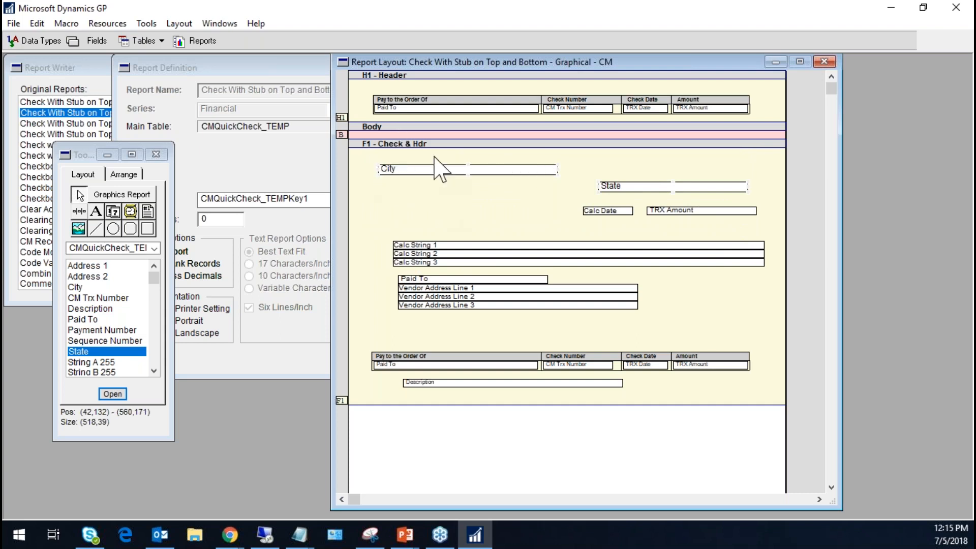
Align the State field with the City field along their left edges
left_click(137, 198)
left_click(123, 174)
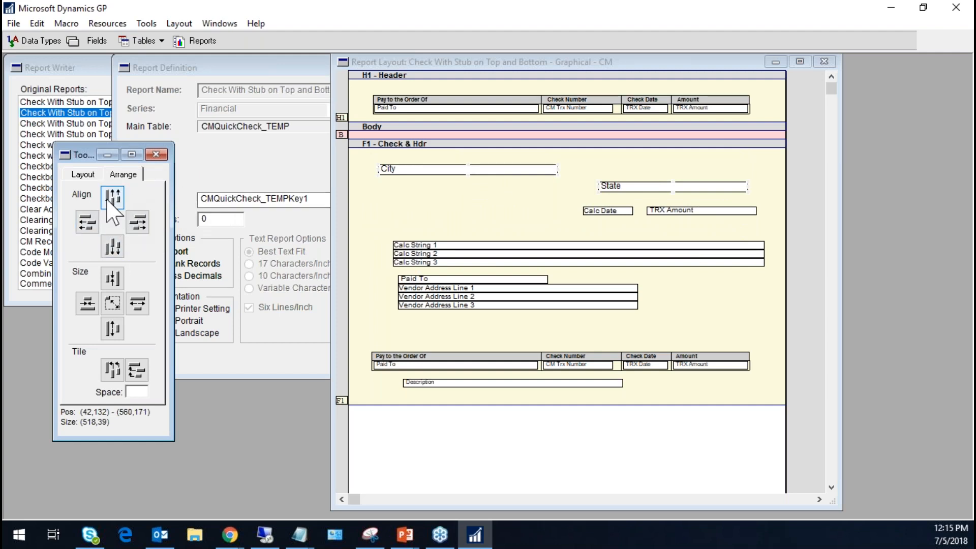
left_click(362, 175)
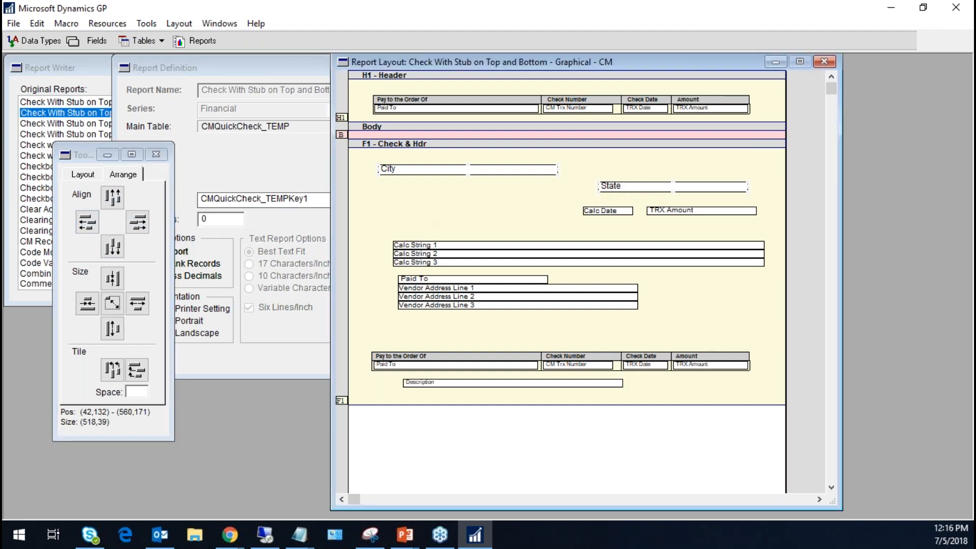
left_click(85, 227)
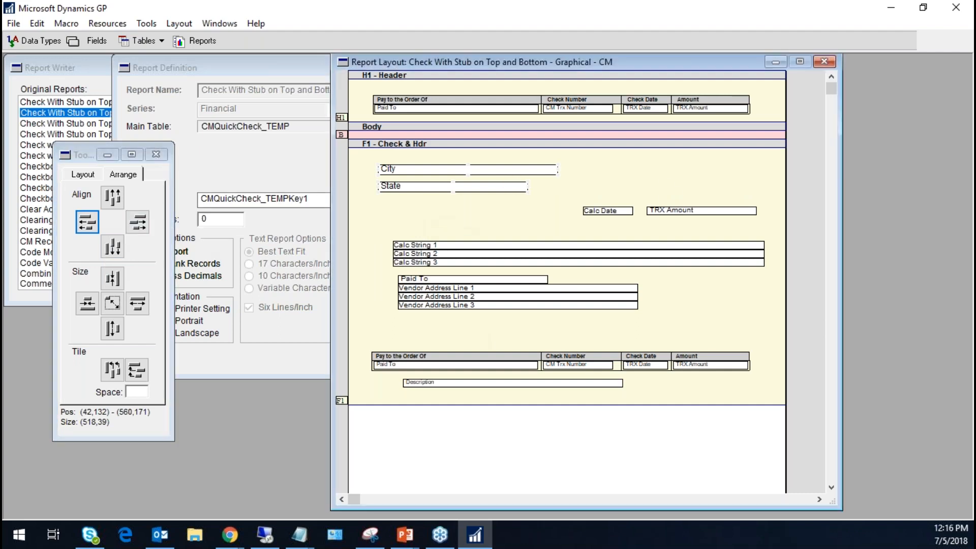
left_click(423, 207)
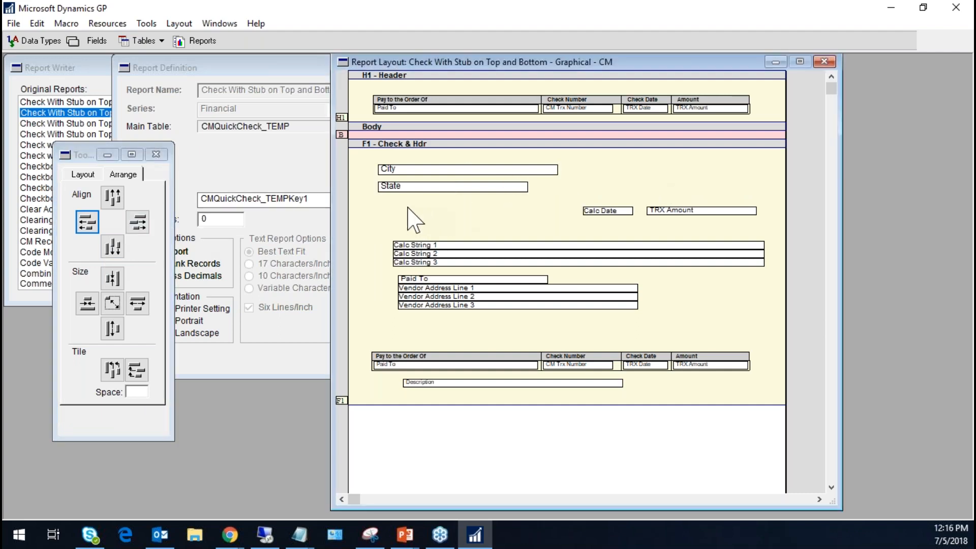
Compare the position and size read-outs of the City and State fields
left_click(389, 169)
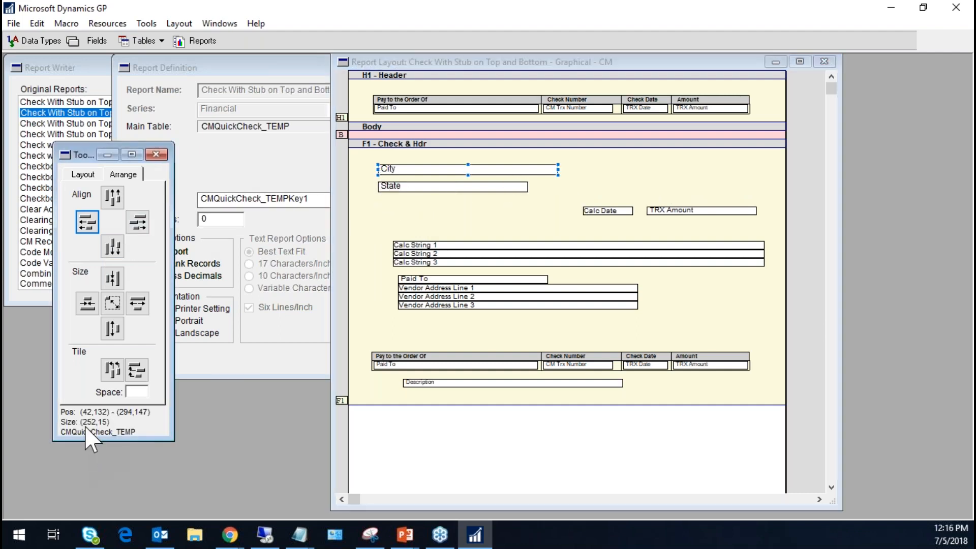
left_click(395, 184)
left_click(397, 163)
left_click(398, 171)
left_click(400, 187, "shift")
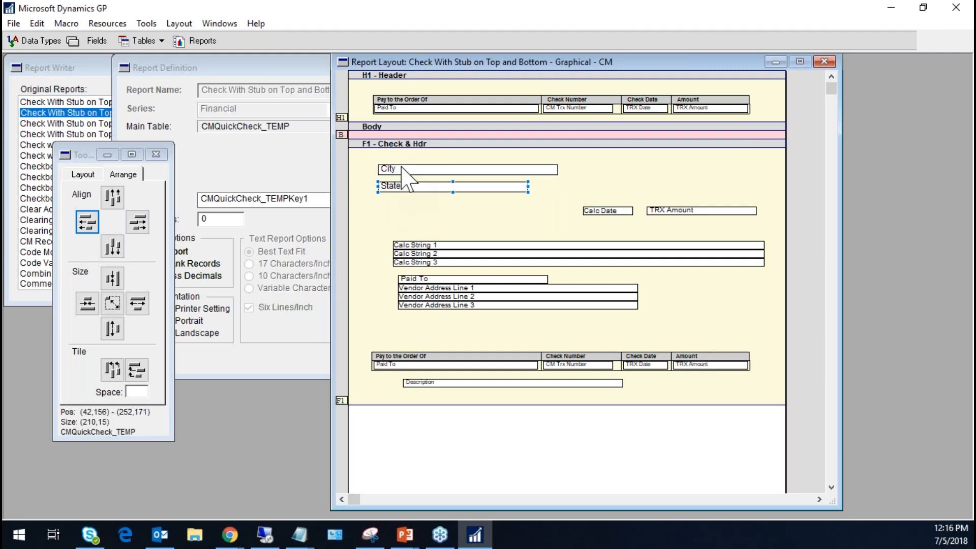
left_click(394, 214)
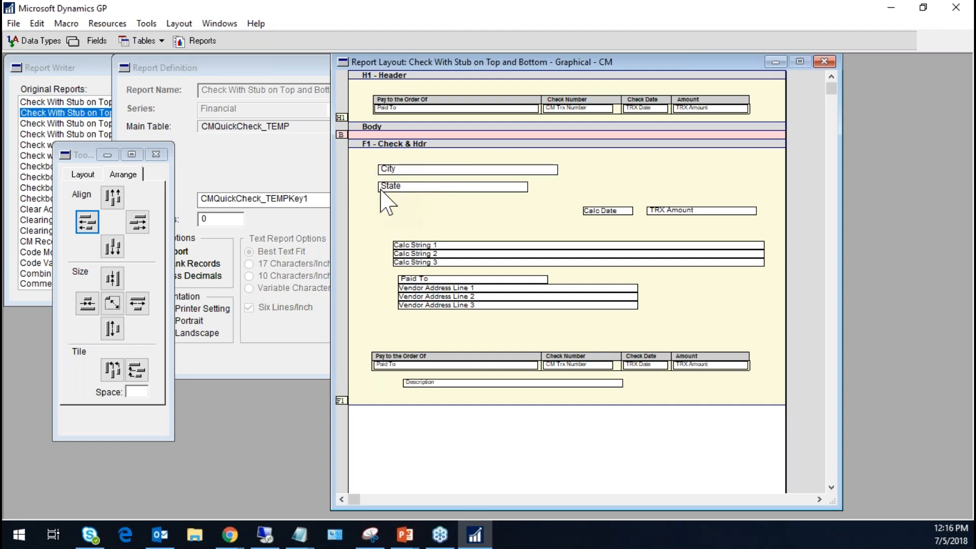
left_click(144, 282)
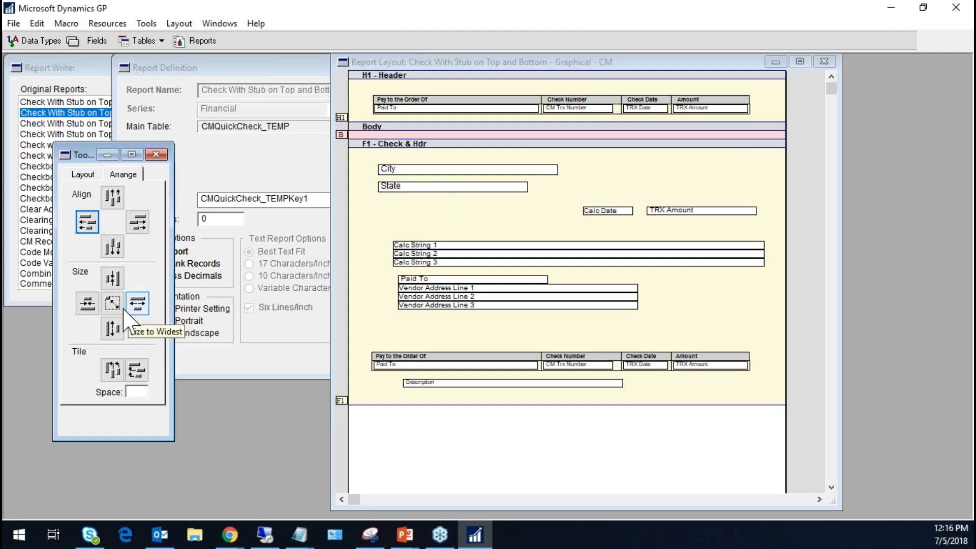
left_click(457, 170)
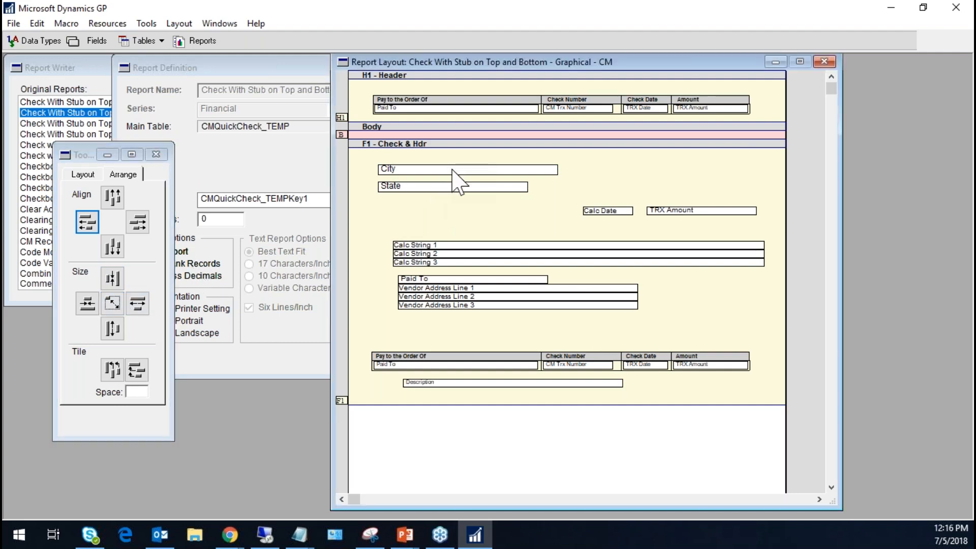
left_click(447, 188, "shift")
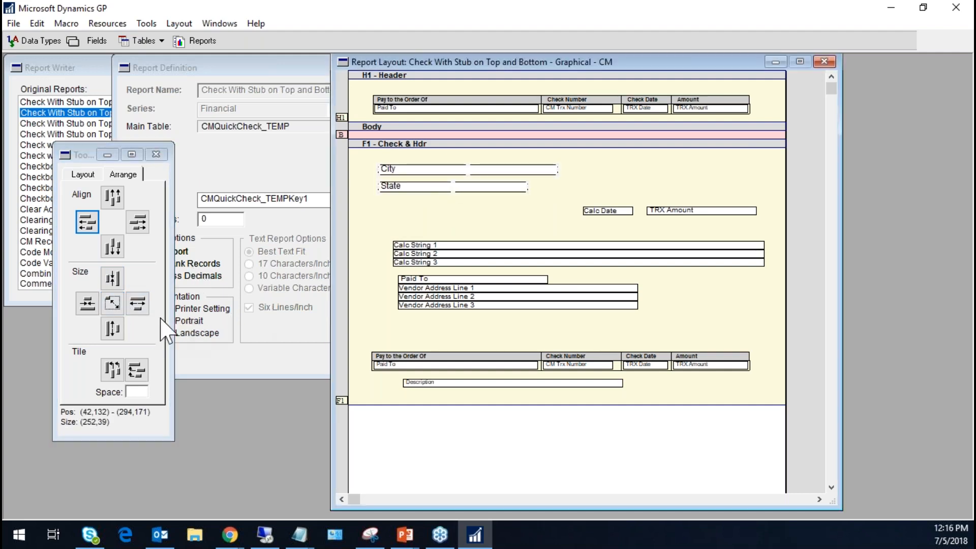
left_click(463, 231)
Size the State field to the shortest height of the pair formed with Calc String 2
left_click(445, 253)
left_click(482, 185, "shift")
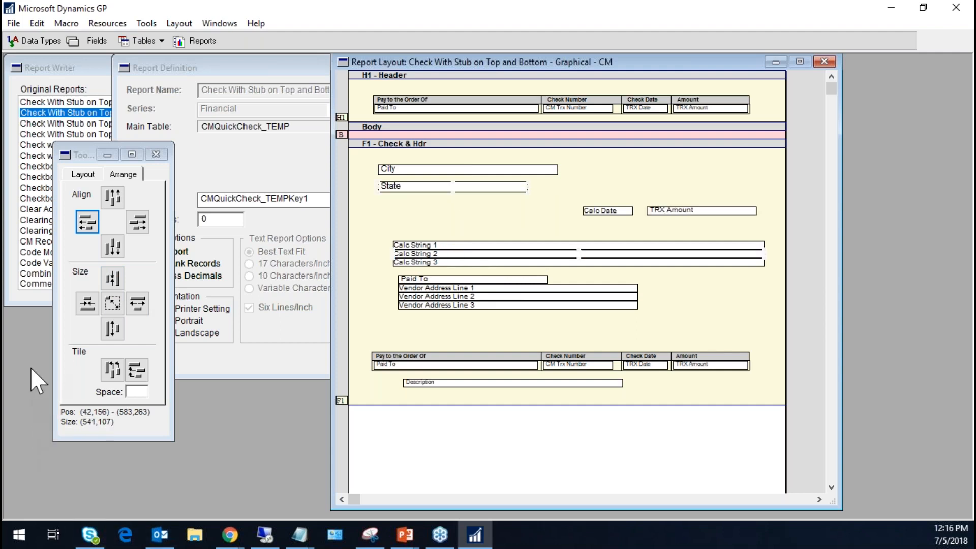
left_click(122, 335)
left_click(112, 278)
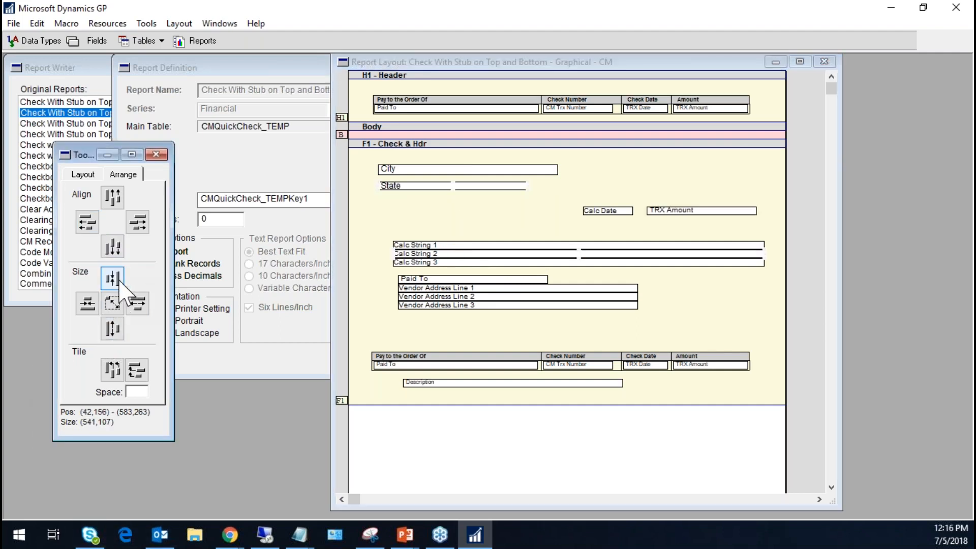
left_click(429, 212)
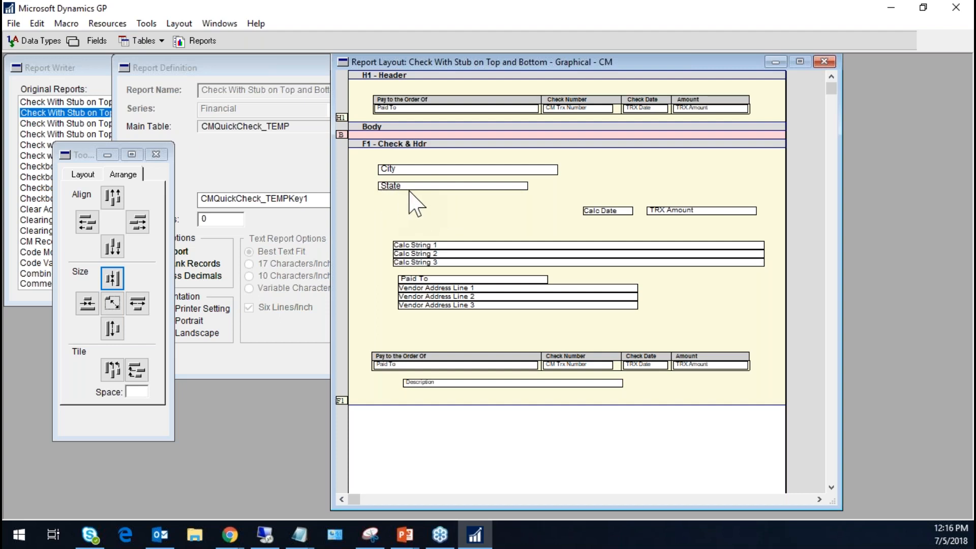
Size the City and State fields to the narrowest width of the two
left_click(70, 302)
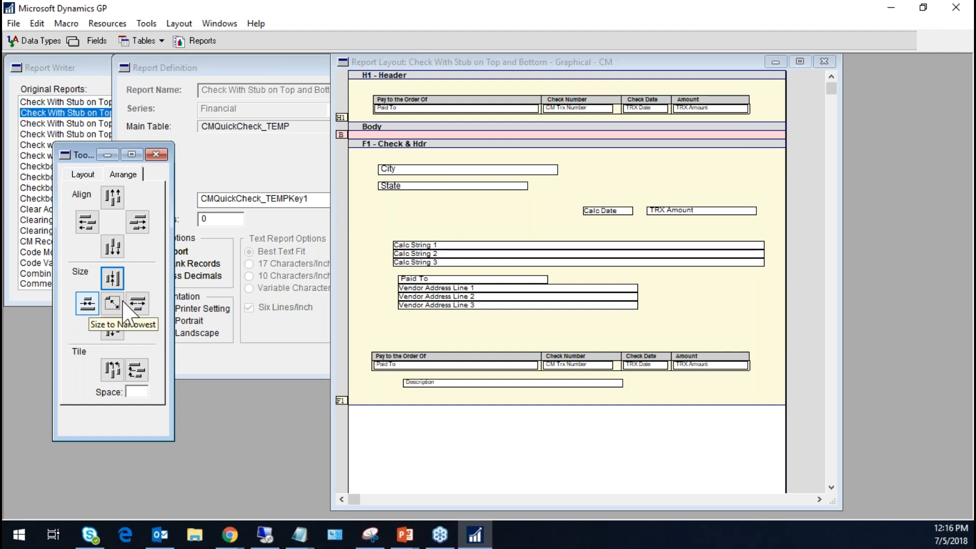
left_click(514, 171)
left_click(499, 187, "shift")
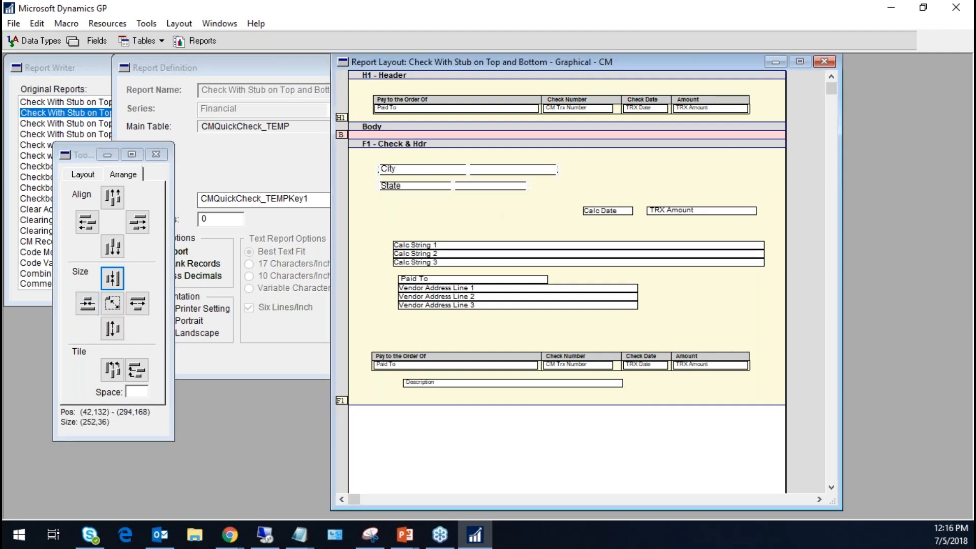
left_click(88, 303)
left_click(597, 174)
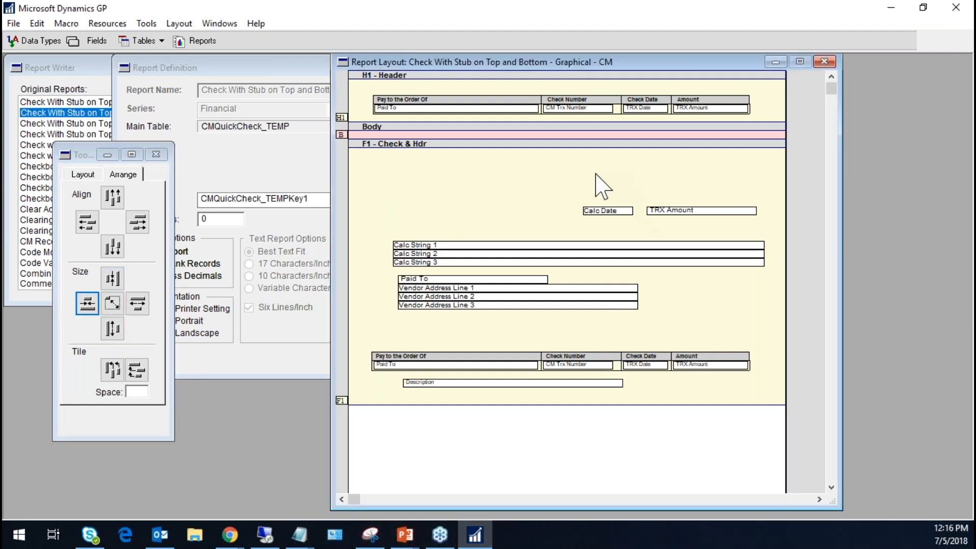
Reset the City and State fields together to their default sizes
left_click(428, 168)
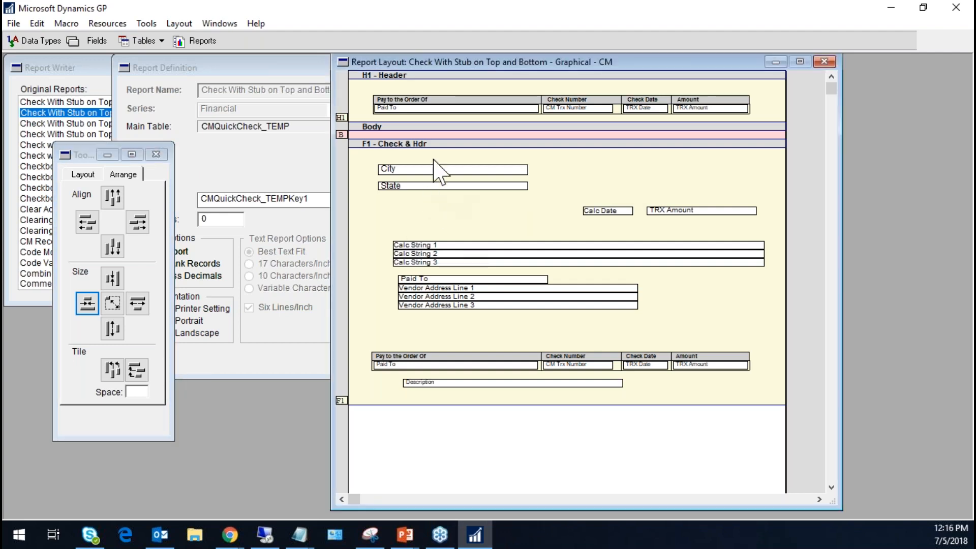
left_click(431, 186, "shift")
left_click(113, 303)
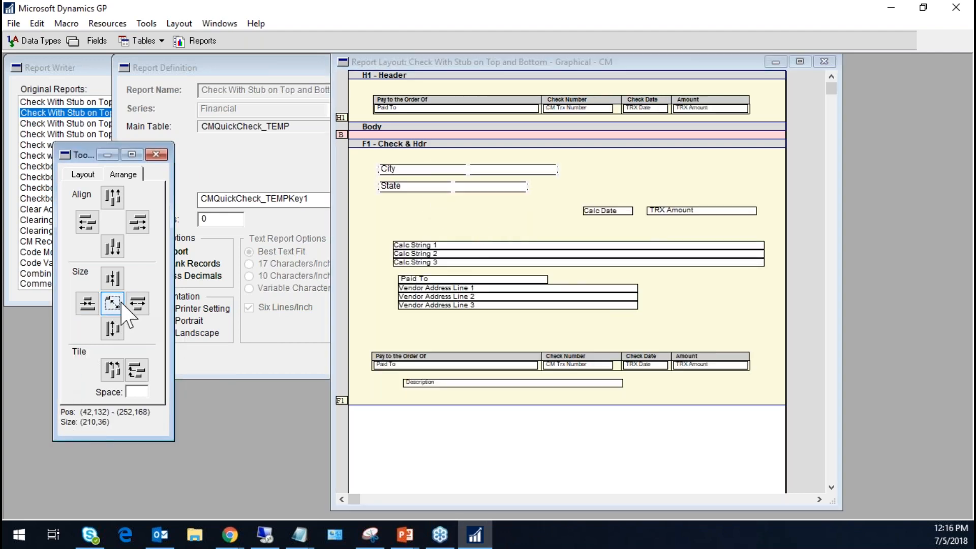
left_click(507, 216)
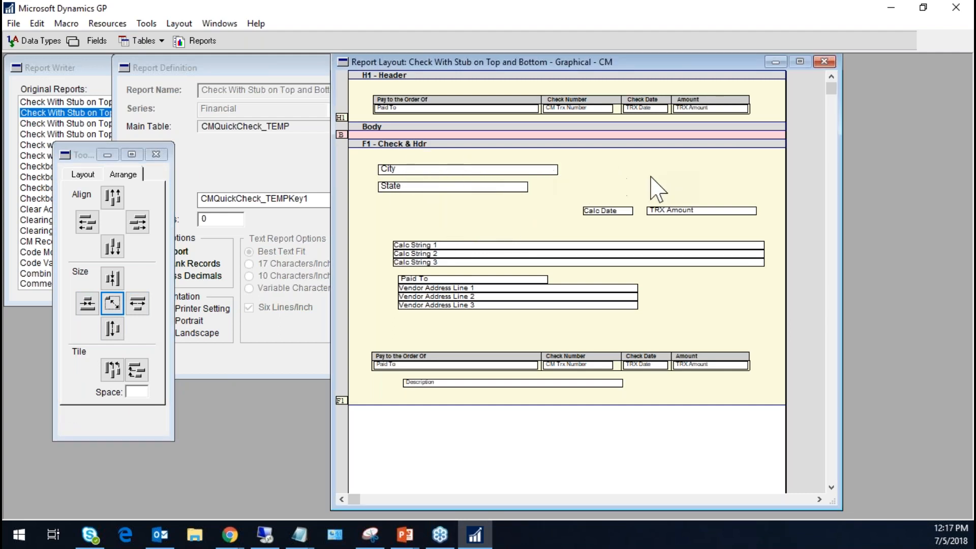
Tile the City and State fields side by side with their top edges level and no spacing value
left_click(132, 374)
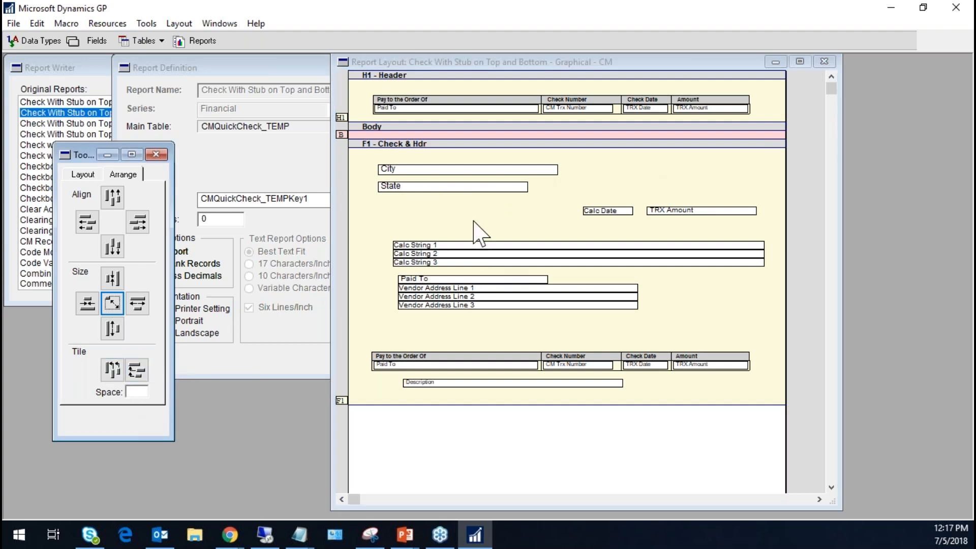
left_click(433, 169)
left_click(424, 187, "shift")
left_click(115, 371)
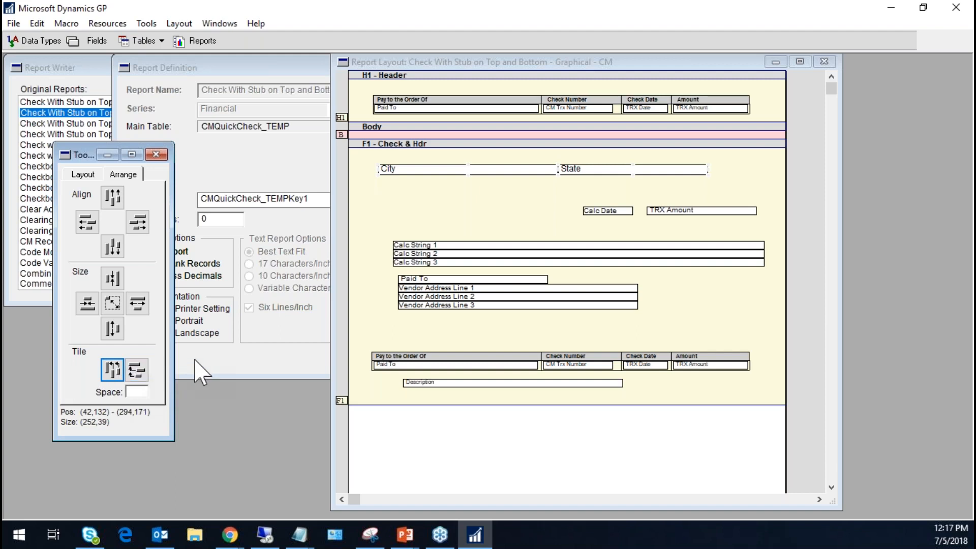
Try tiling the City and State fields one below the other, and return them to the side-by-side arrangement
left_click(490, 215)
left_click(136, 370)
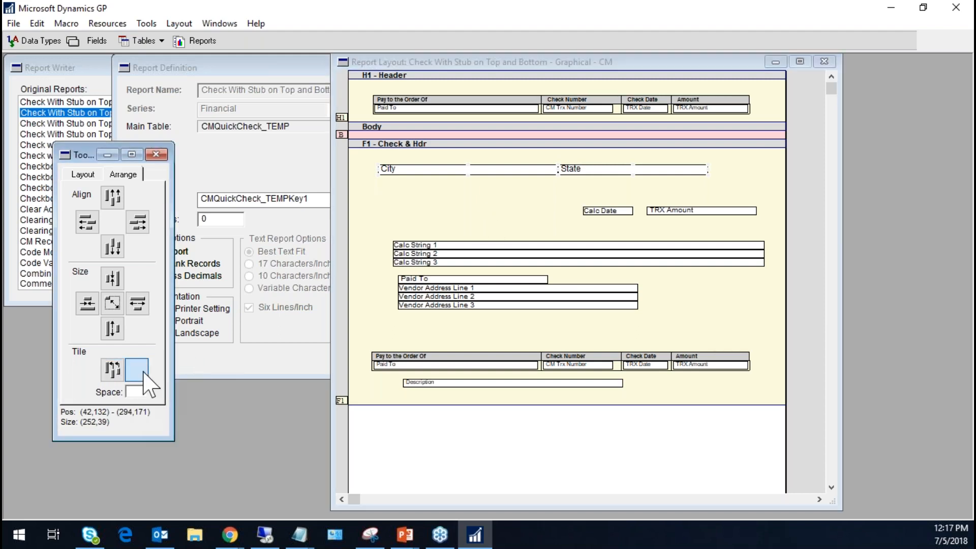
left_click(116, 372)
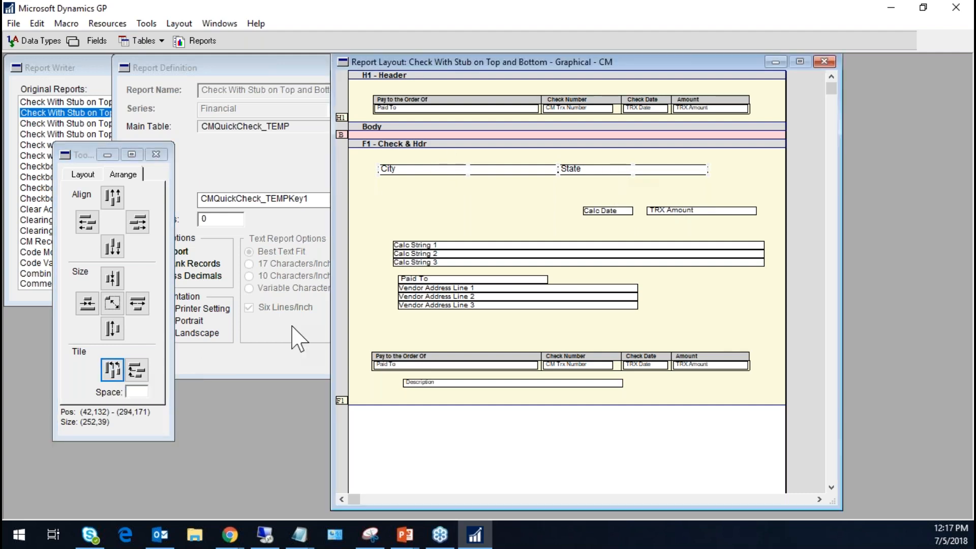
Tile the City and State fields one below the other with no spacing value, and save the changes to the report layout
left_click(137, 370)
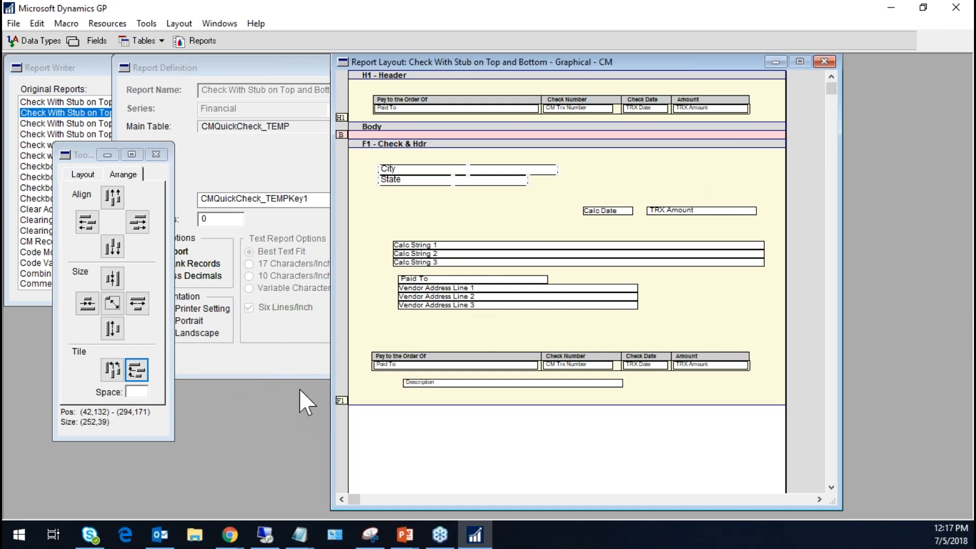
left_click(552, 226)
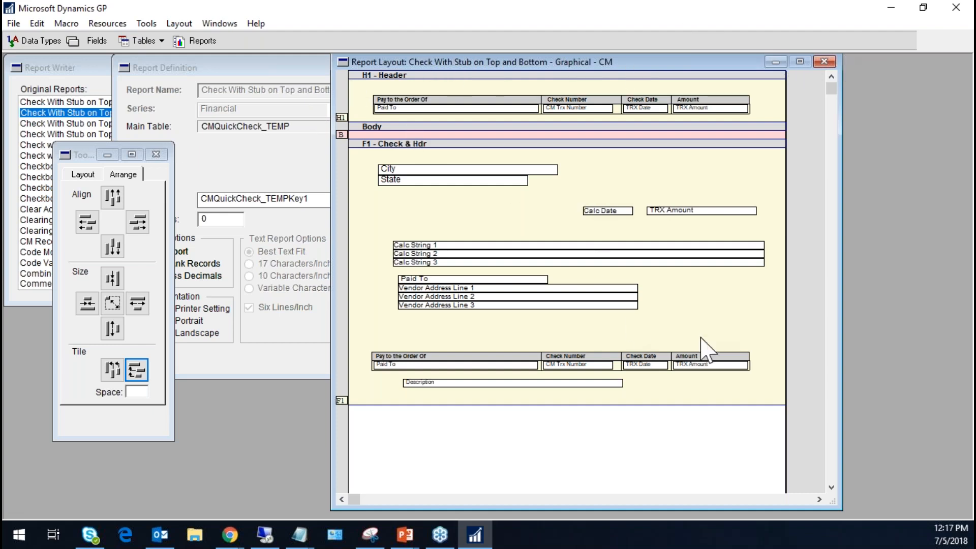
left_click(824, 61)
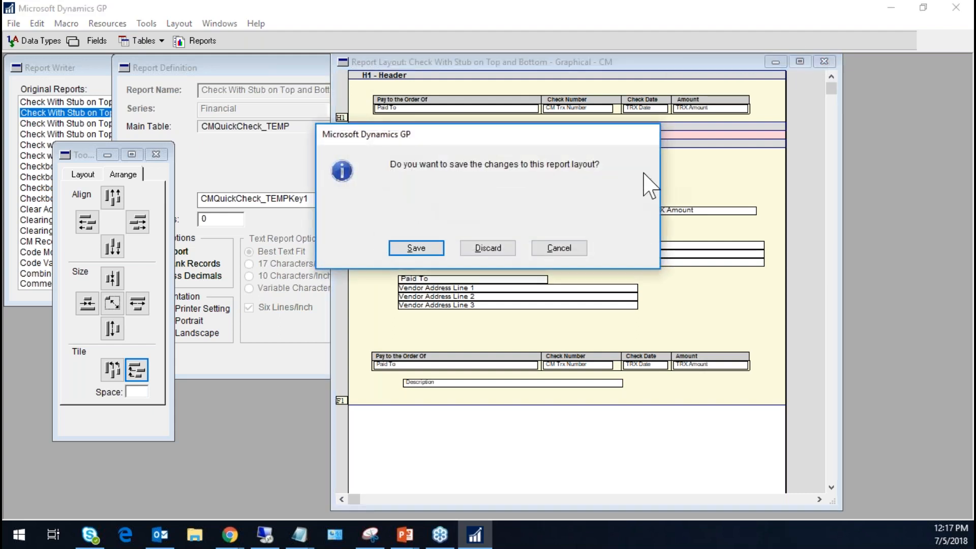
left_click(420, 251)
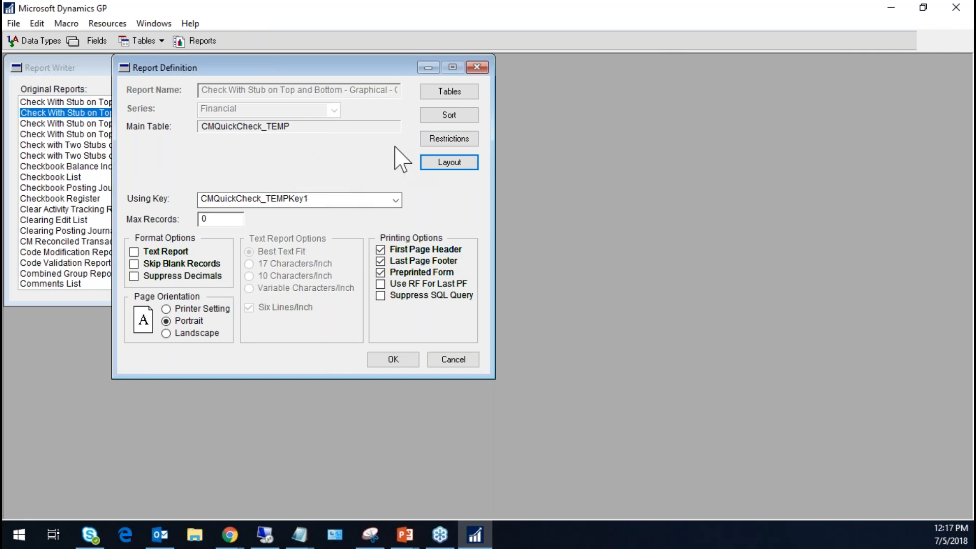
Close the report definition with its changes saved, and switch to the PowerPoint presentation
left_click(476, 67)
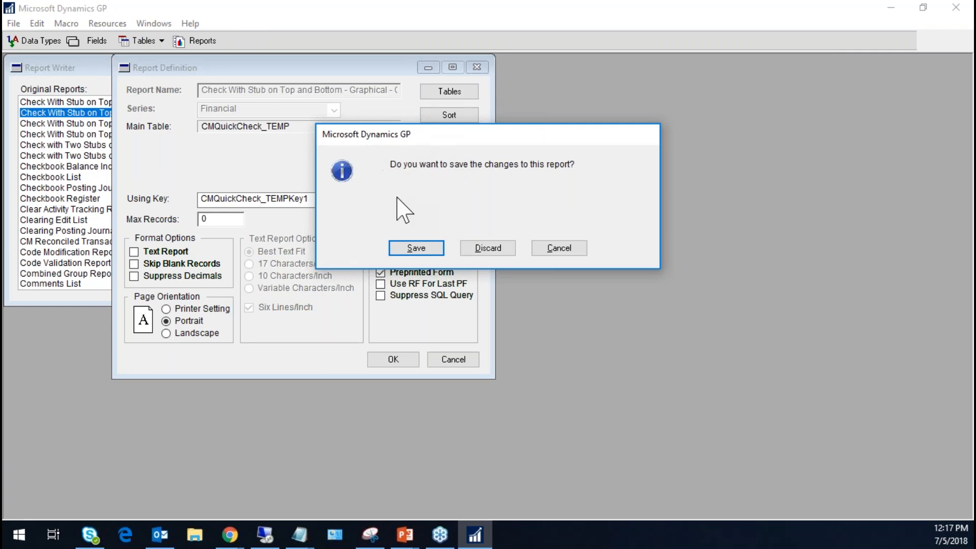
left_click(416, 248)
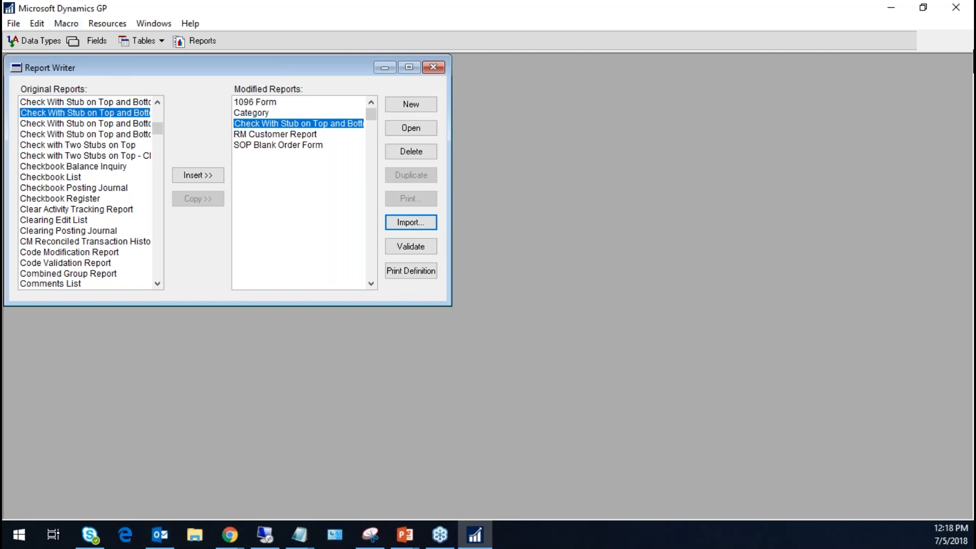
left_click(405, 534)
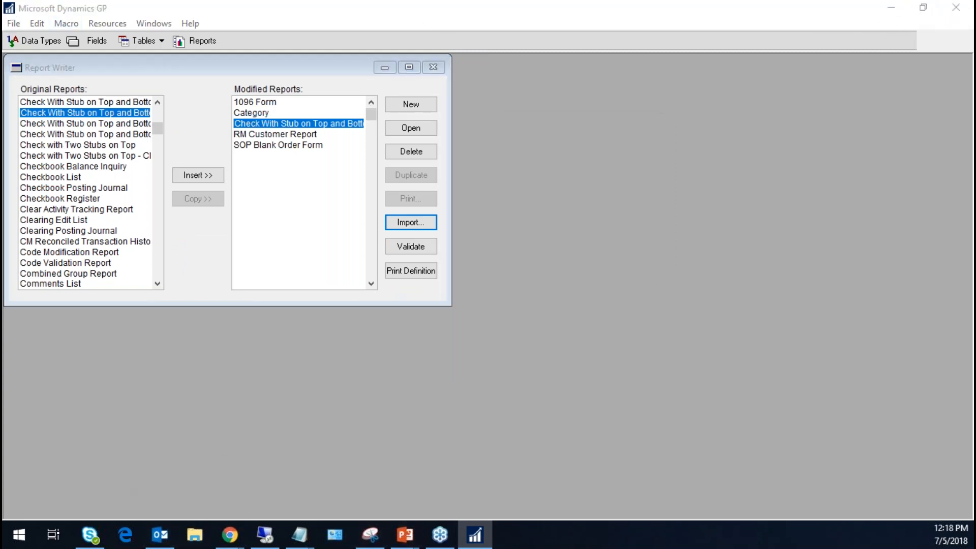
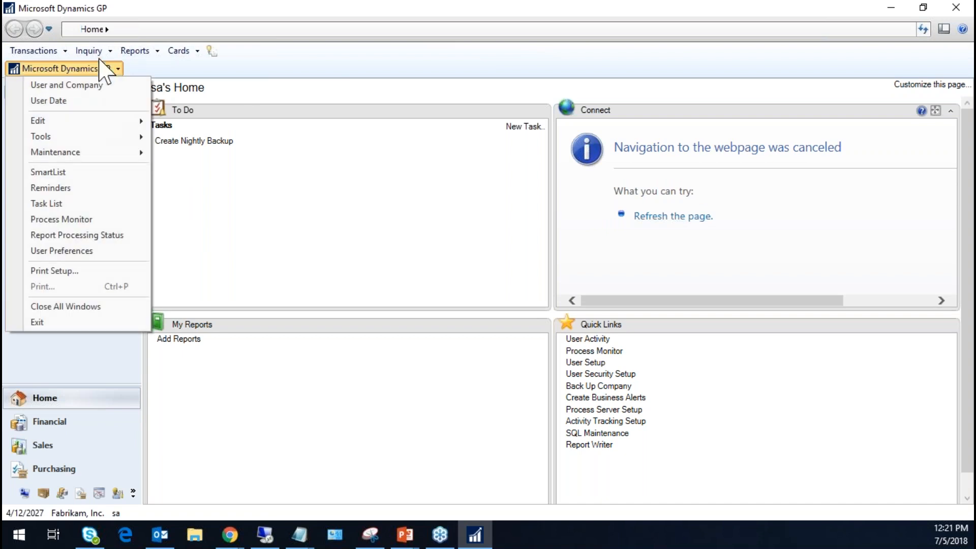
Open the system setup for Alternate/Modified Forms and Reports and load the DEFAULTUSER ID
mouse_move(139, 136)
mouse_move(187, 140)
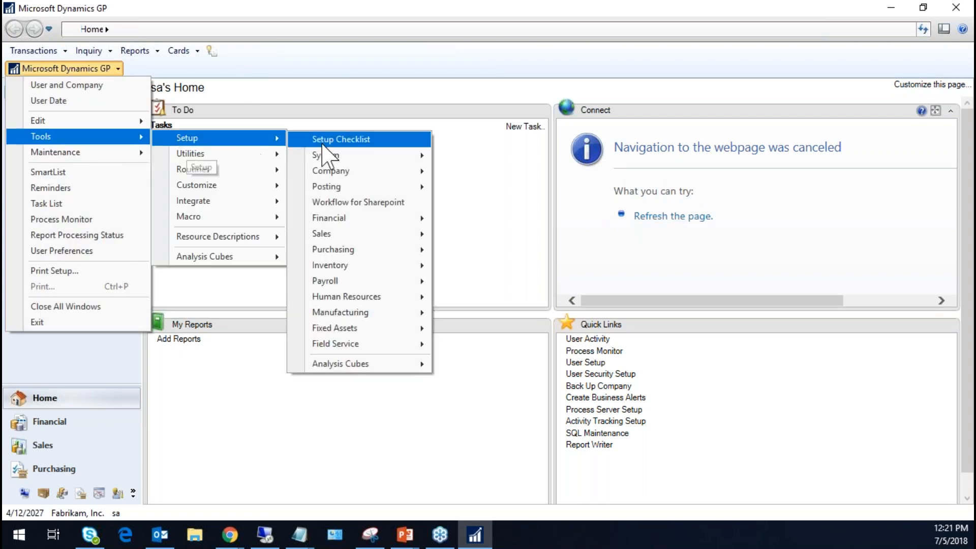
mouse_move(349, 159)
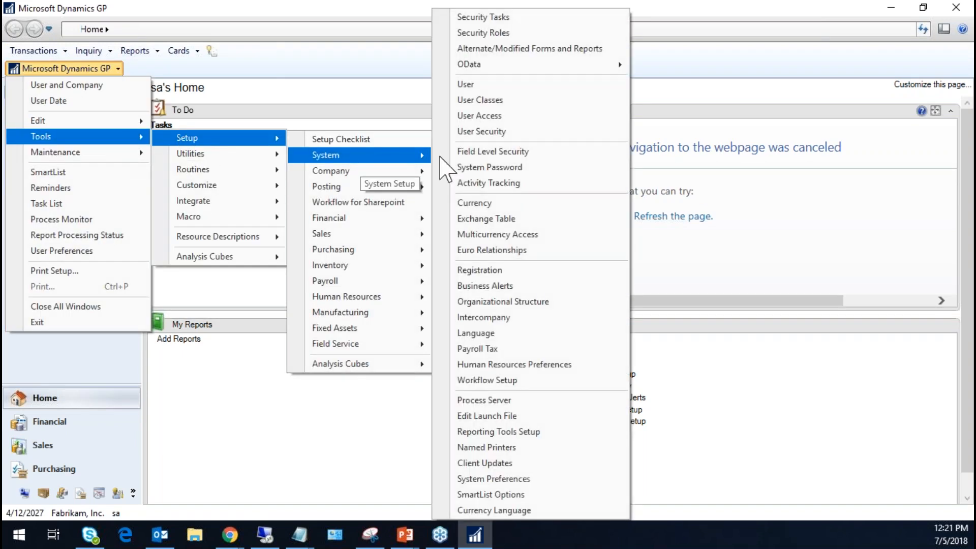
left_click(539, 50)
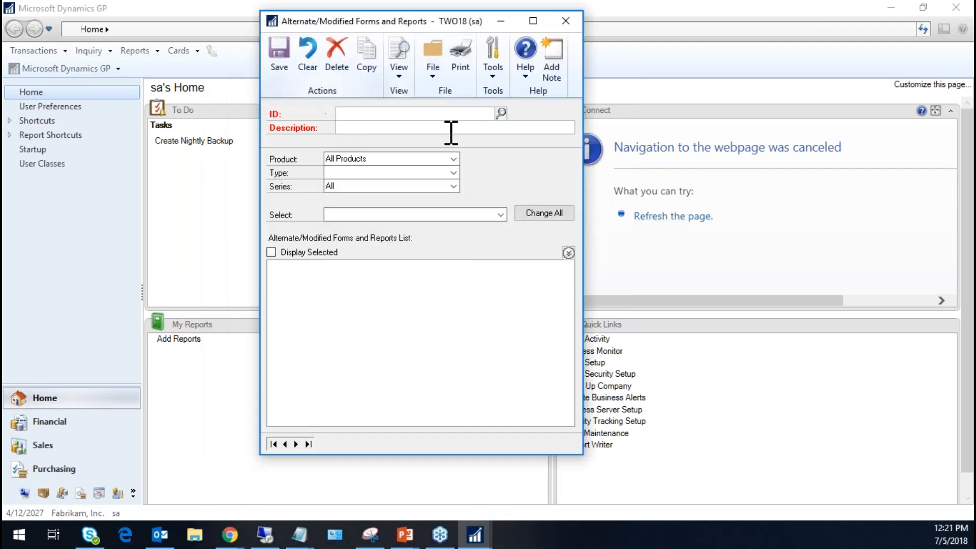
left_click(499, 116)
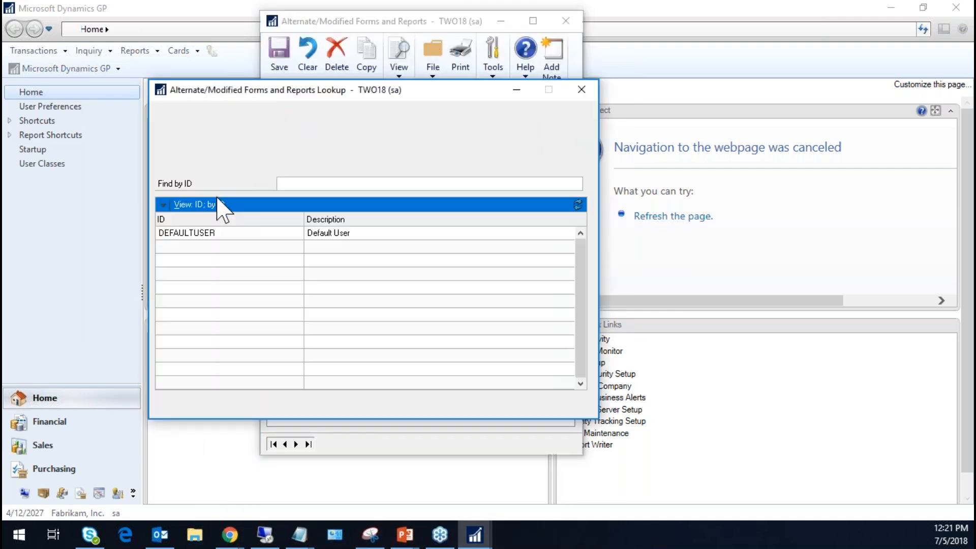
double_click(284, 235)
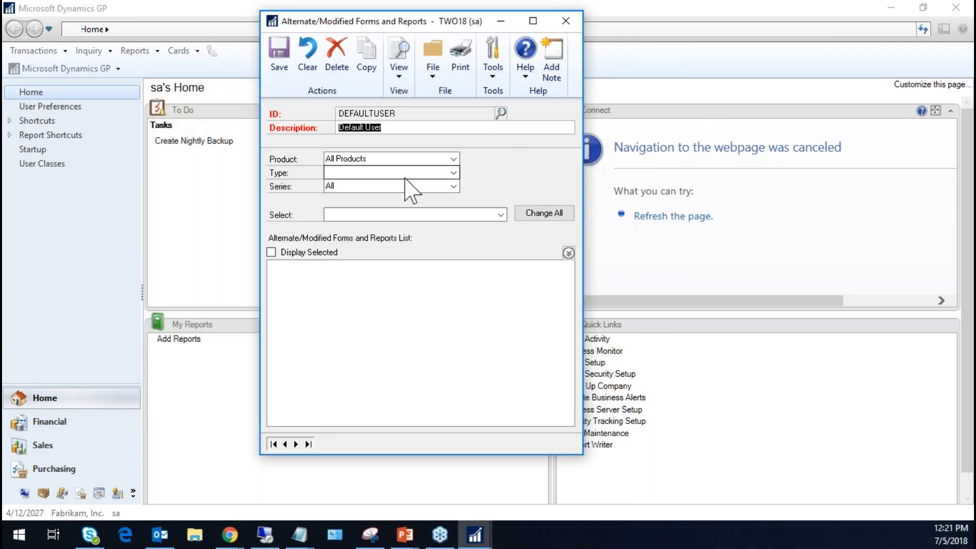
Set the type to Reports for the DEFAULTUSER ID, leaving all products and all series included
left_click(450, 174)
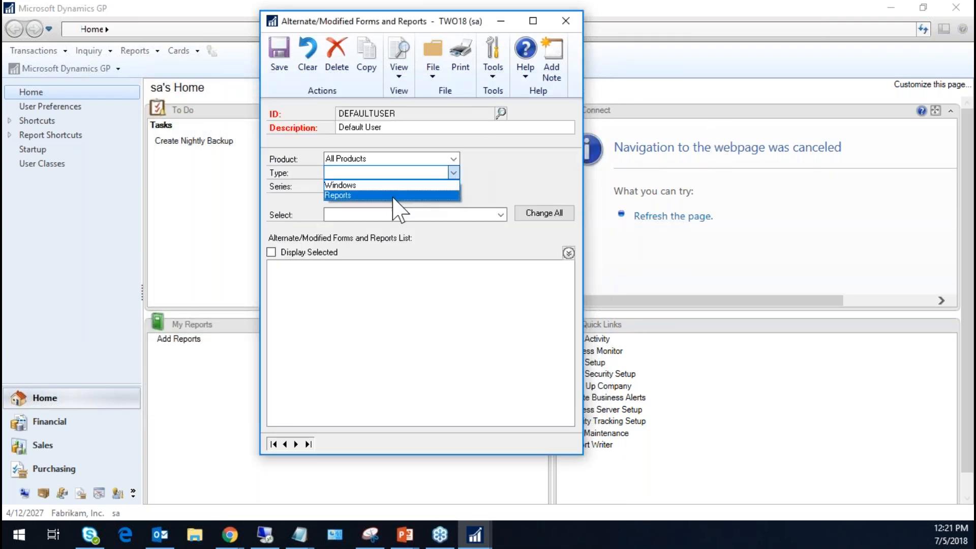
left_click(450, 175)
left_click(448, 173)
left_click(405, 200)
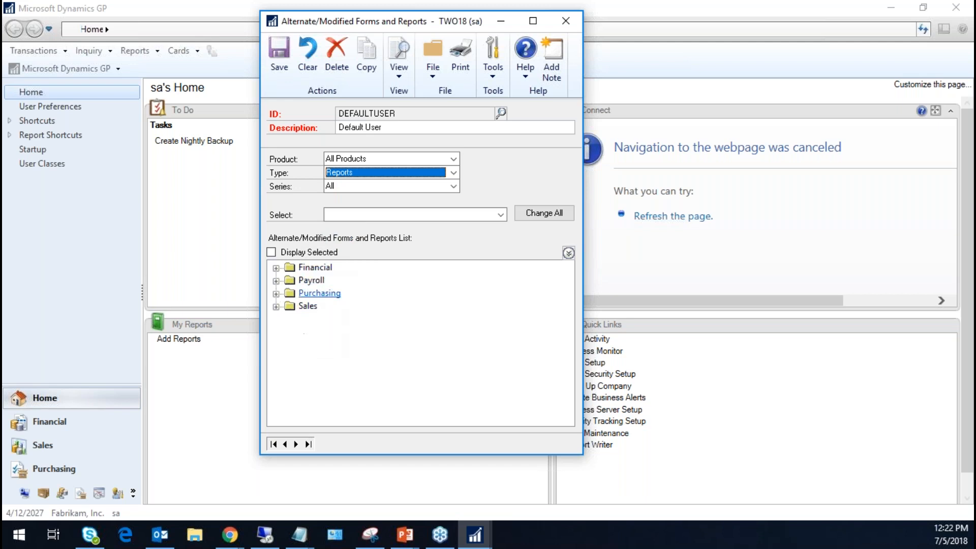
Select the Manufacturing version of the SOP Blank Invoice Form in the Sales series
left_click(276, 307)
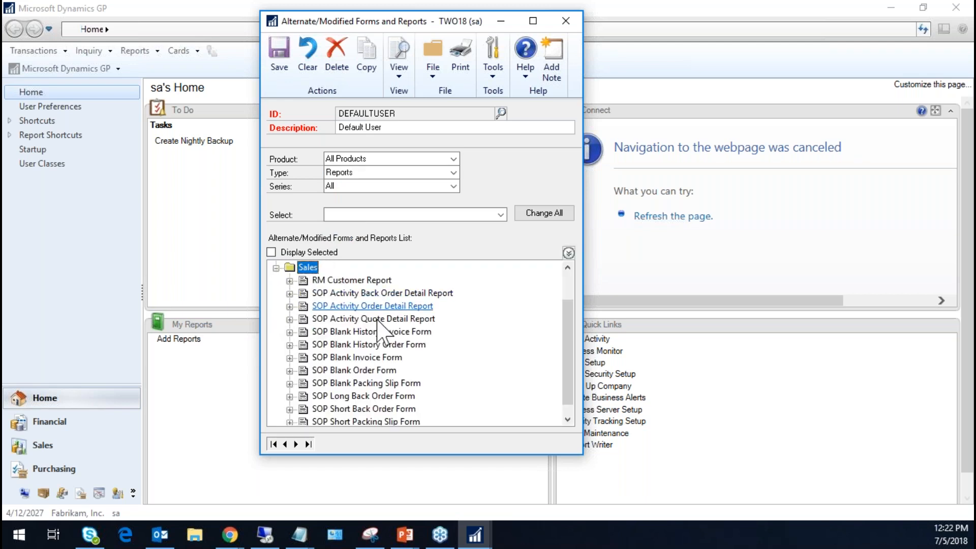
left_click(290, 358)
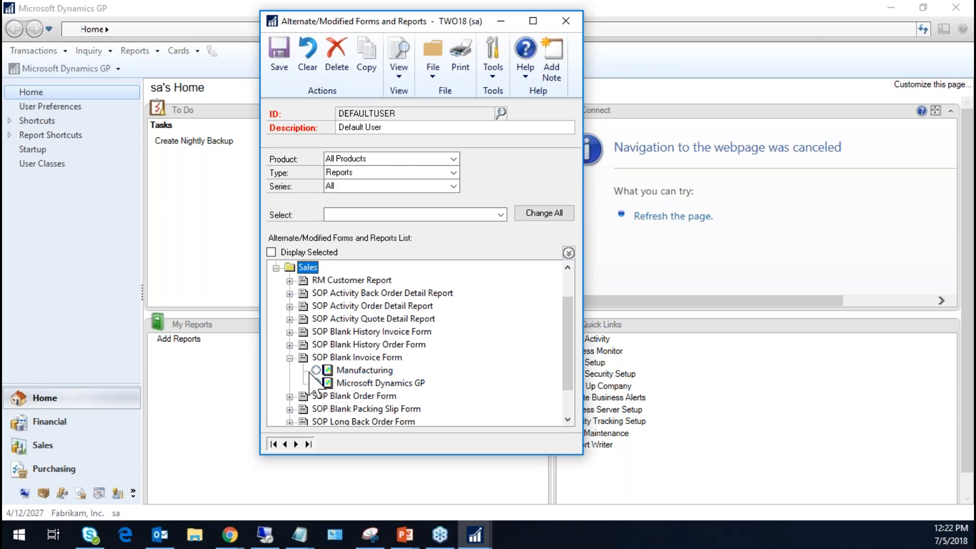
left_click(315, 369)
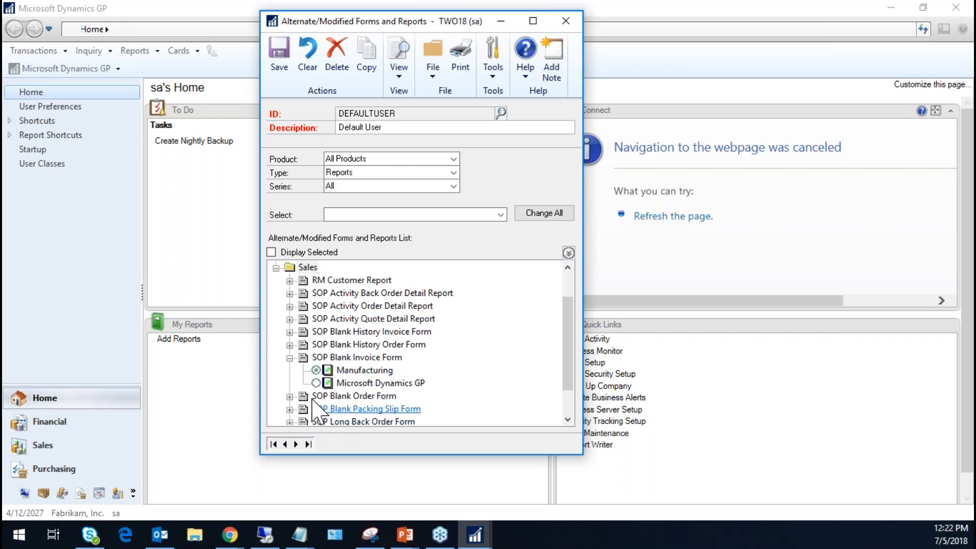
Examine the versions available for the SOP Activity Quote Detail Report and for Payroll's Reprint Check Posting Register
left_click(289, 319)
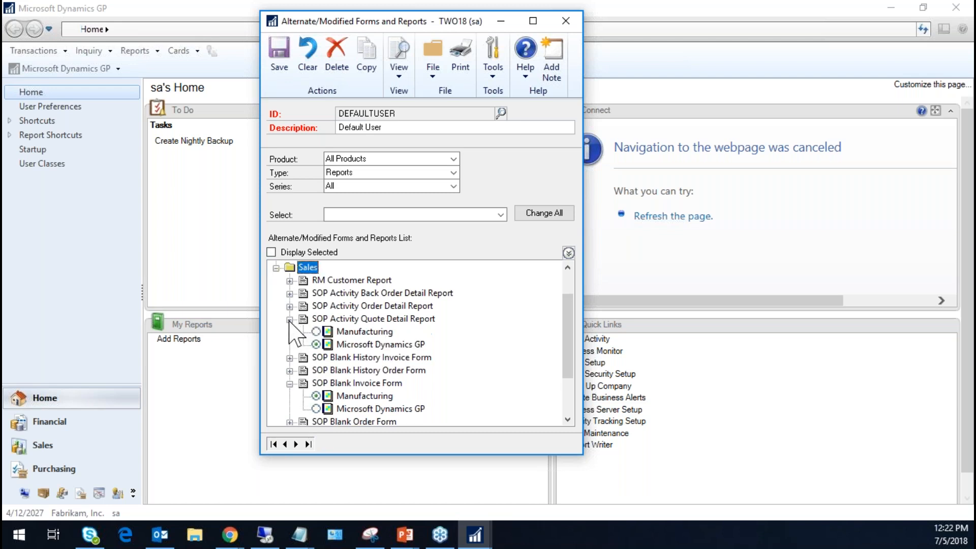
left_click(276, 268)
left_click(276, 280)
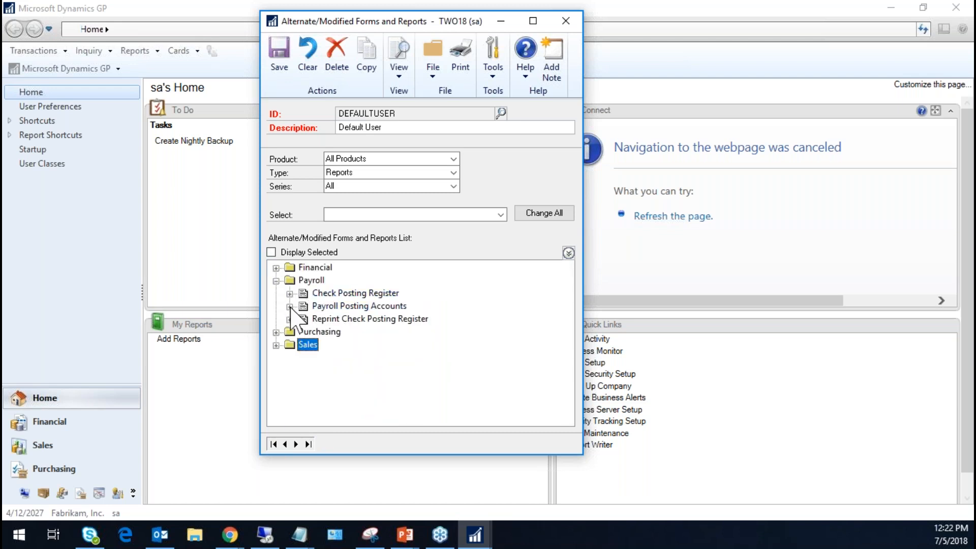
left_click(289, 319)
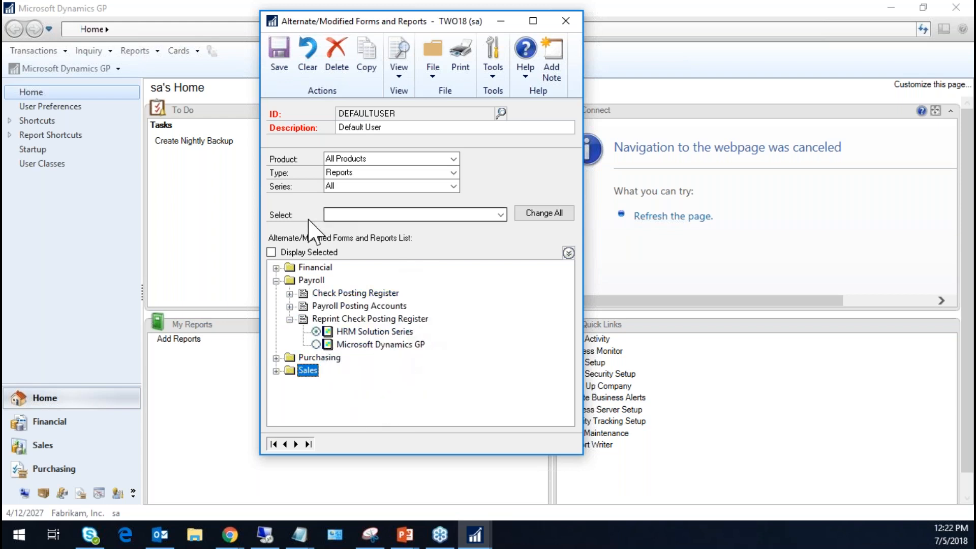
Set the selection option to Revert to Default, collapse the Payroll series, and save and close the DEFAULTUSER record
left_click(381, 216)
left_click(377, 232)
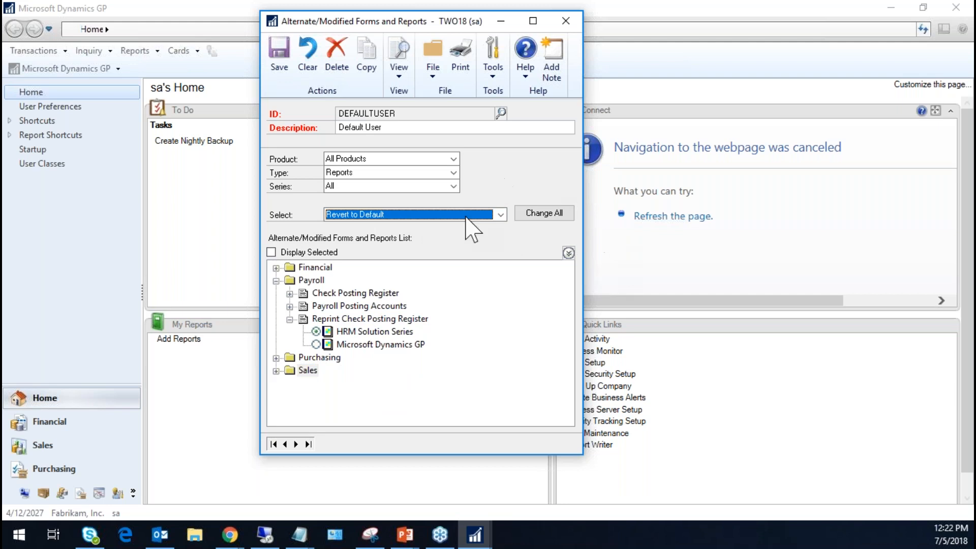
left_click(276, 281)
left_click(308, 305)
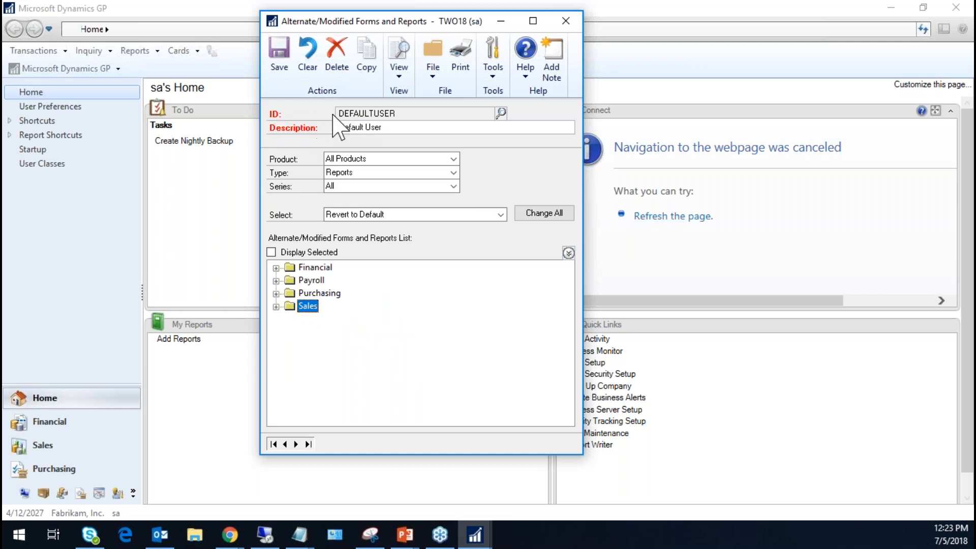
left_click(280, 66)
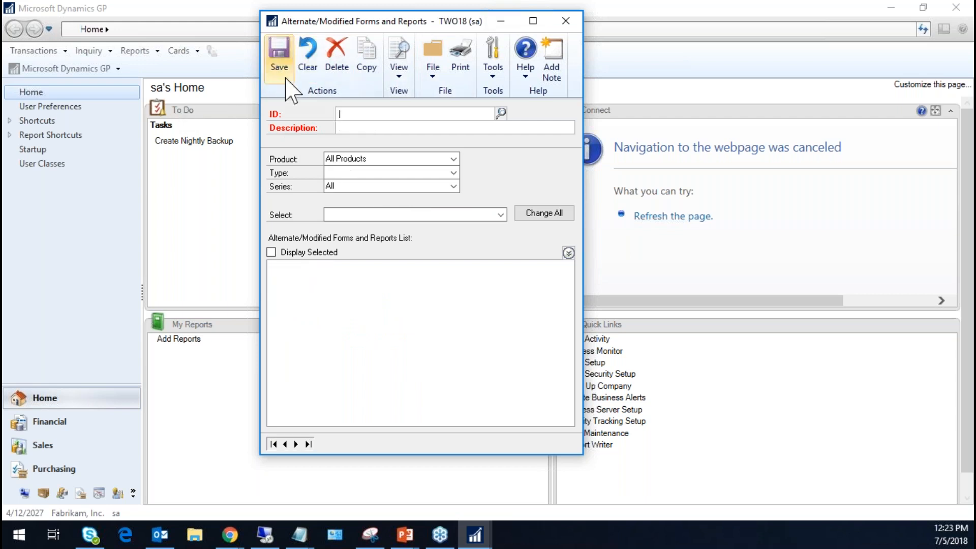
left_click(566, 22)
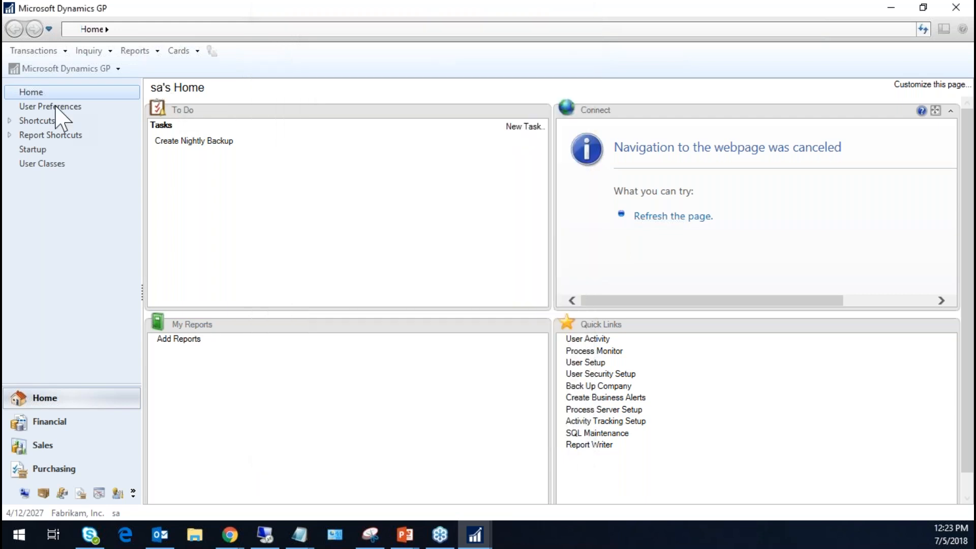
Open User Security Setup and load the user sa for the company Fabrikam, Inc
left_click(104, 71)
mouse_move(89, 138)
mouse_move(201, 139)
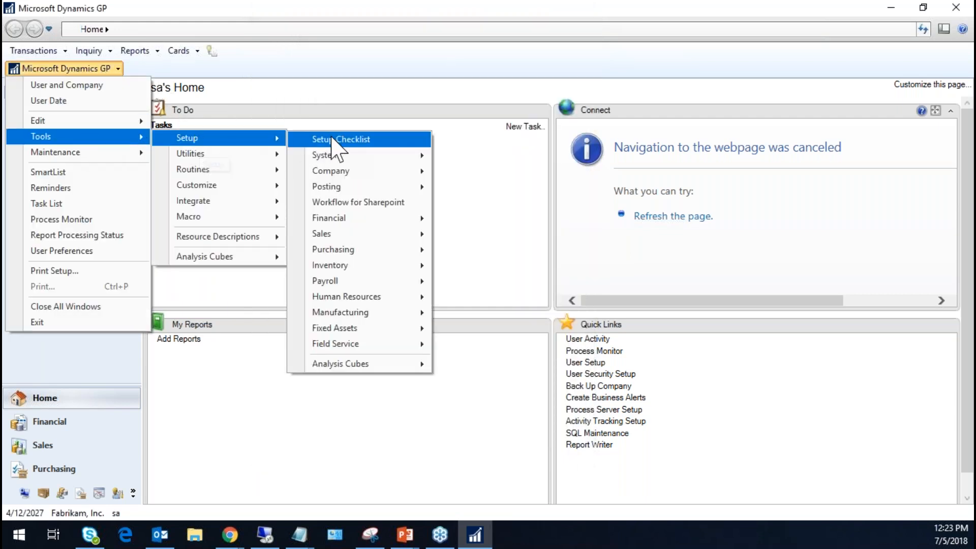
mouse_move(340, 157)
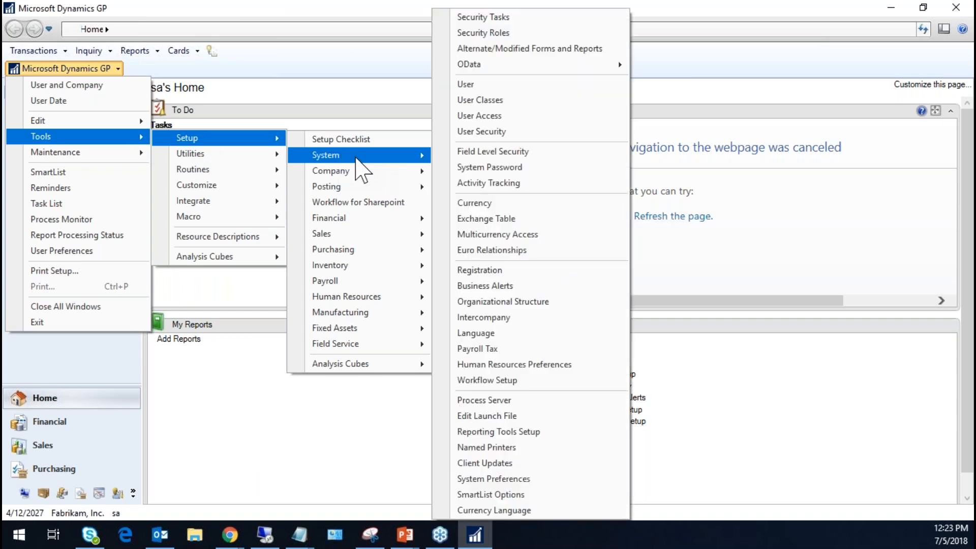
left_click(549, 142)
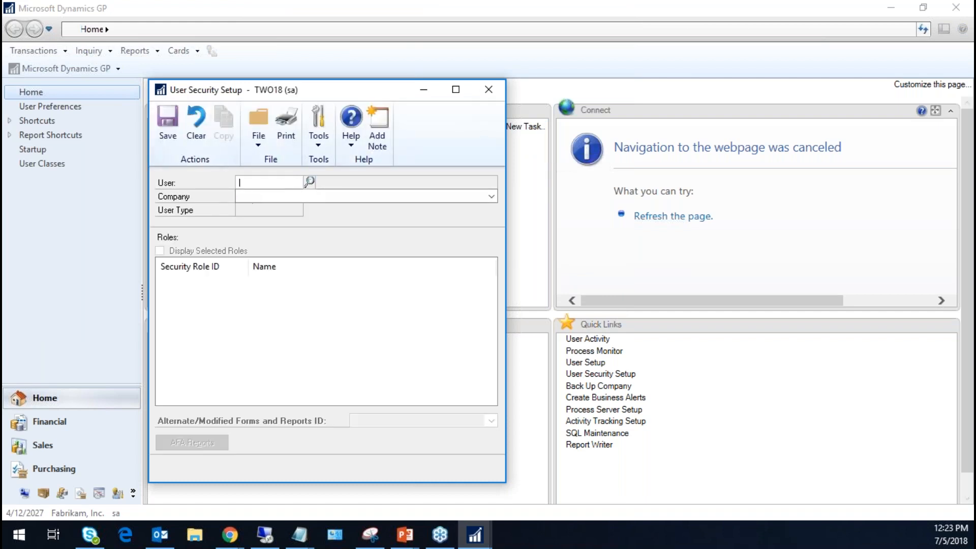
left_click(309, 181)
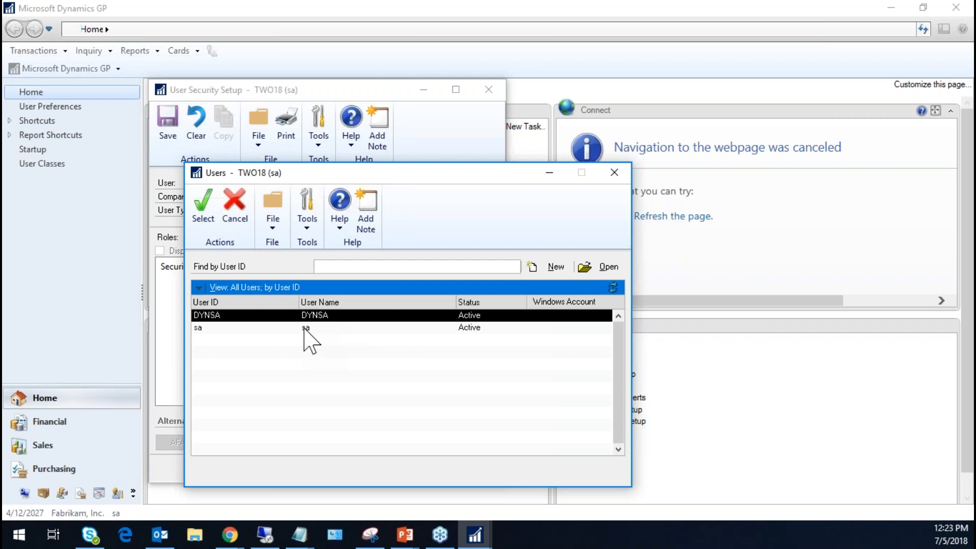
double_click(305, 328)
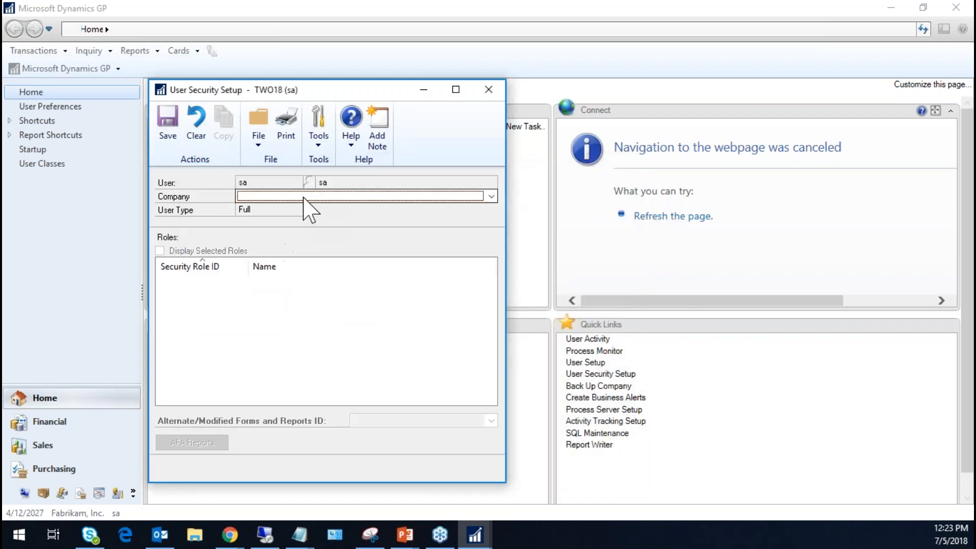
left_click(303, 197)
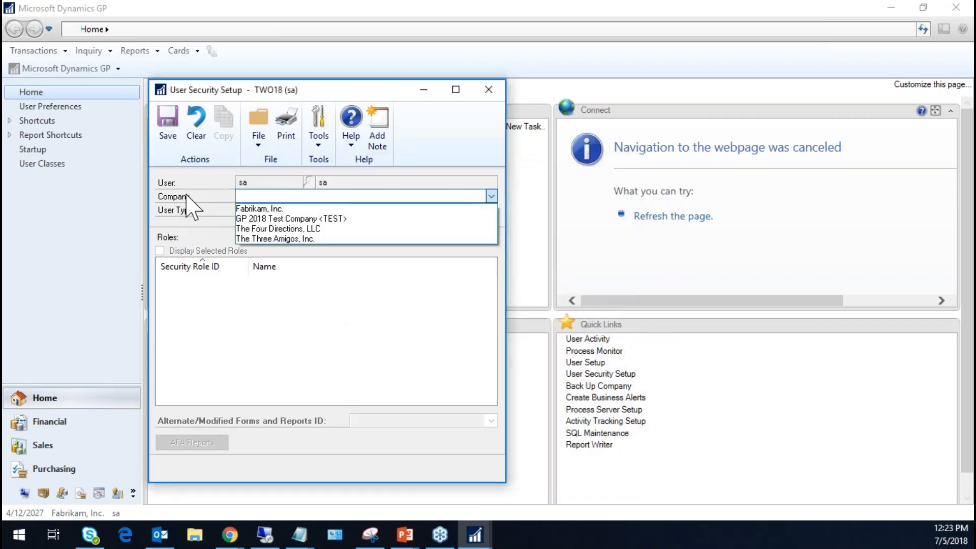
left_click(308, 208)
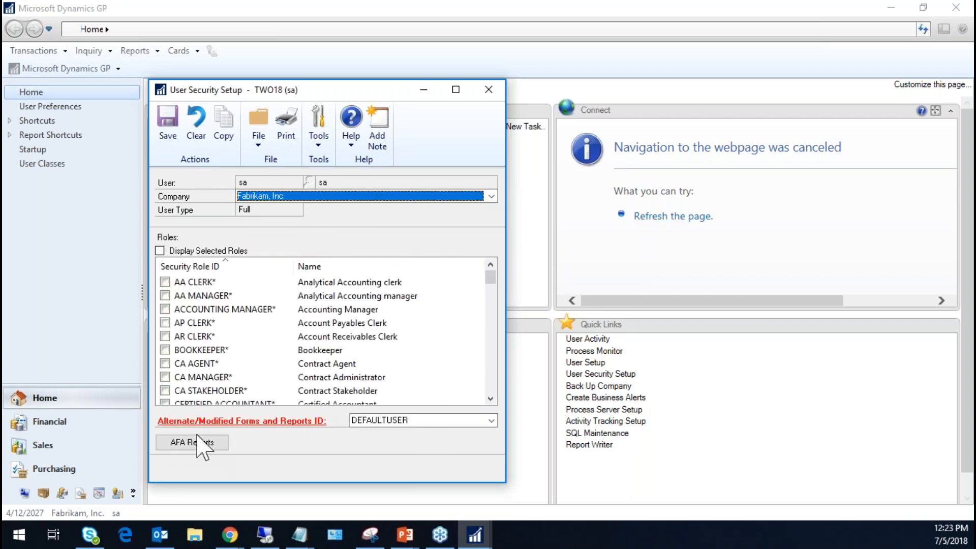
Check the Alternate/Modified Forms and Reports ID and company choices for the user, and close User Security Setup without changes
left_click(422, 420)
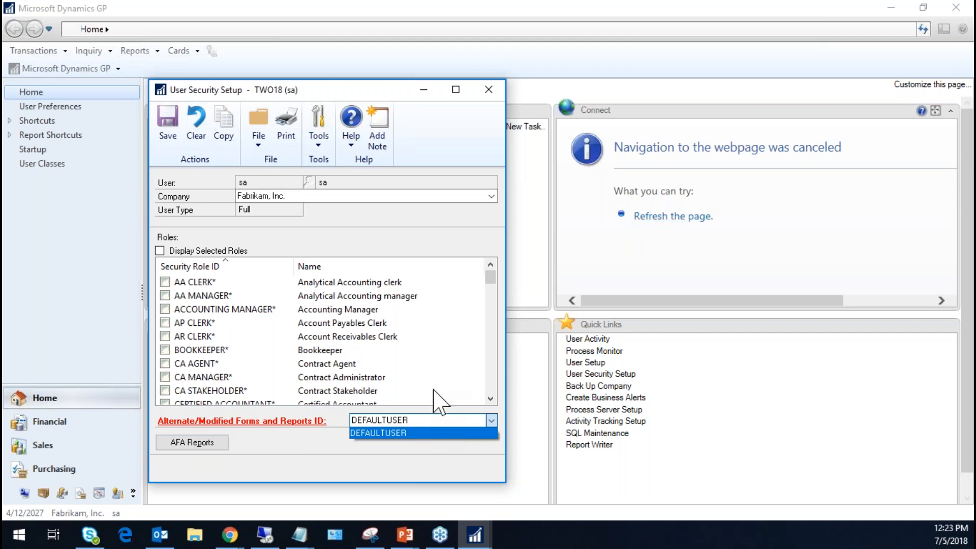
left_click(439, 408)
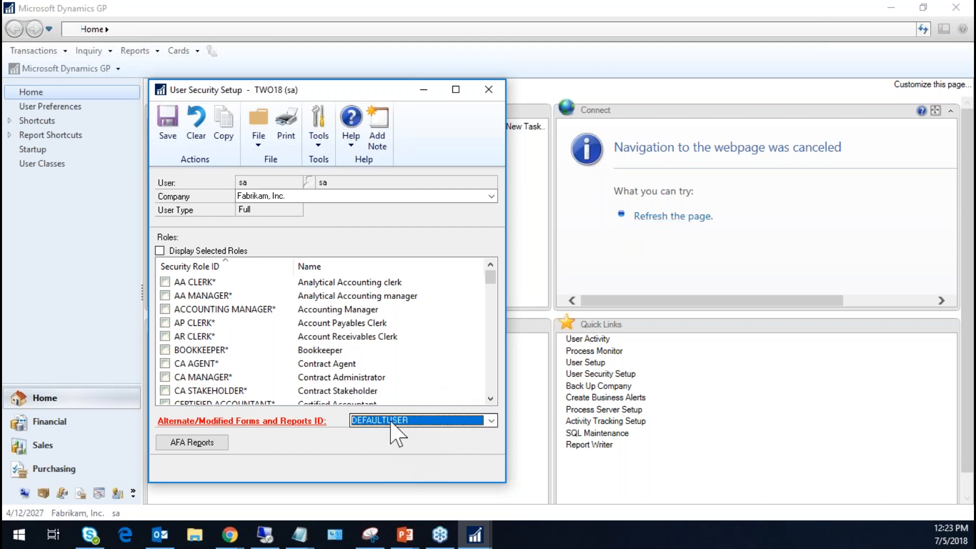
left_click(368, 198)
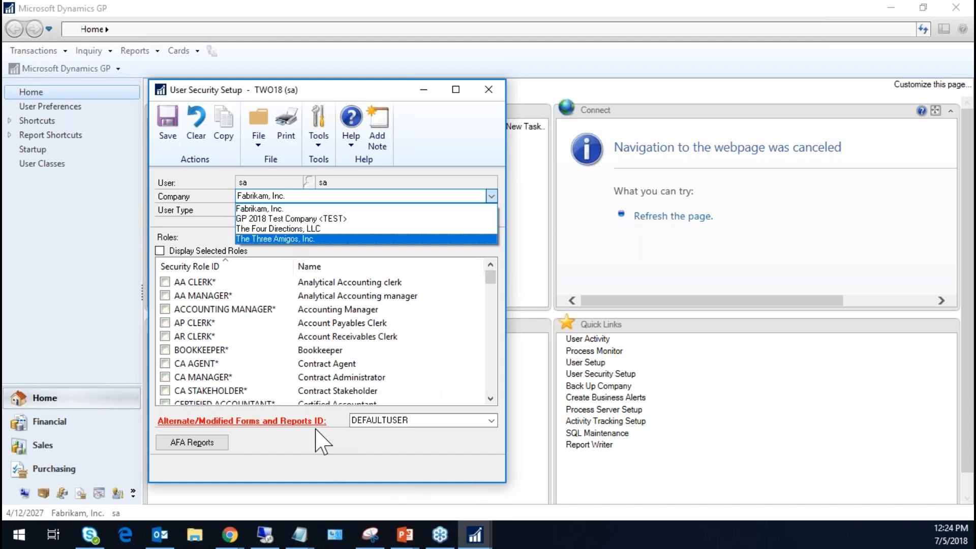
left_click(496, 95)
left_click(495, 94)
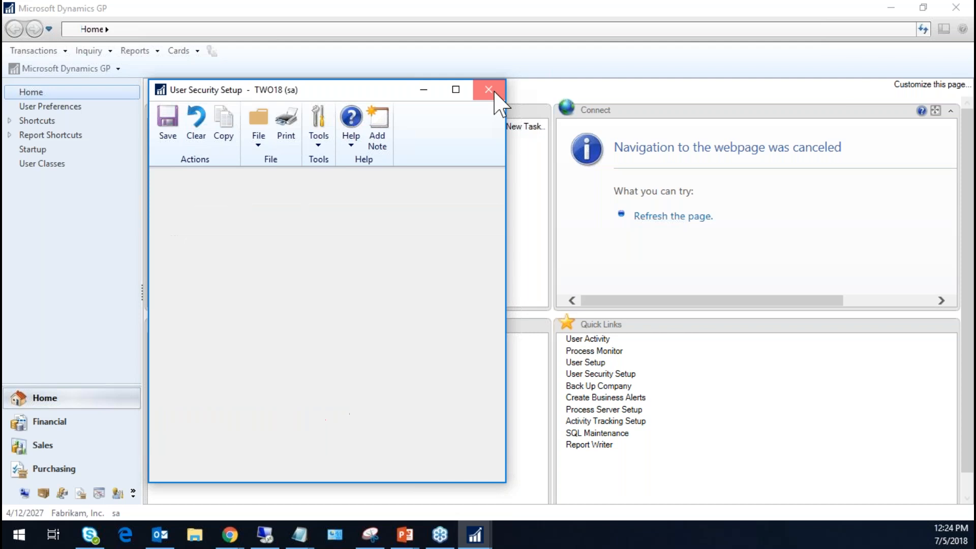
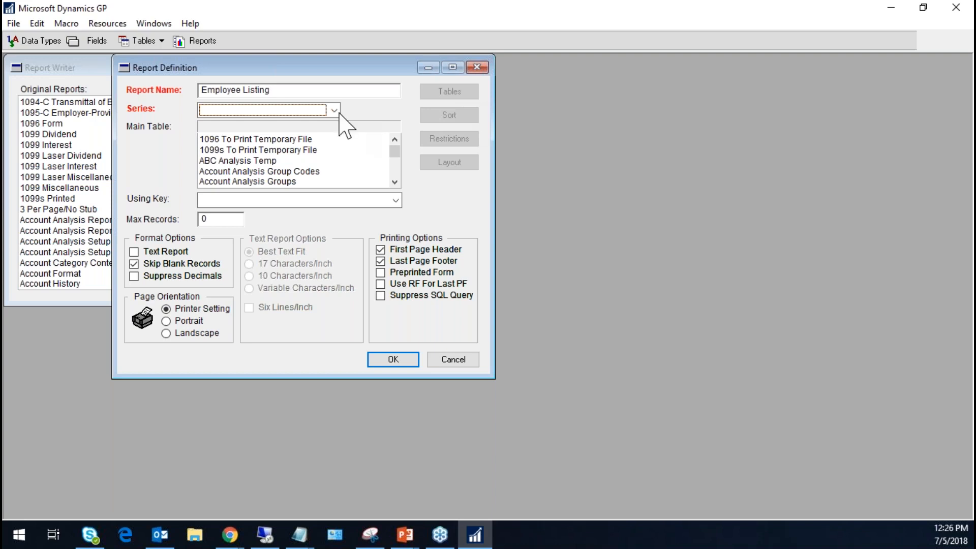
Define the Employee Listing report with the Payroll series, Payroll Master as main table and UPR_MSTR_Key1 as its key
left_click(248, 176)
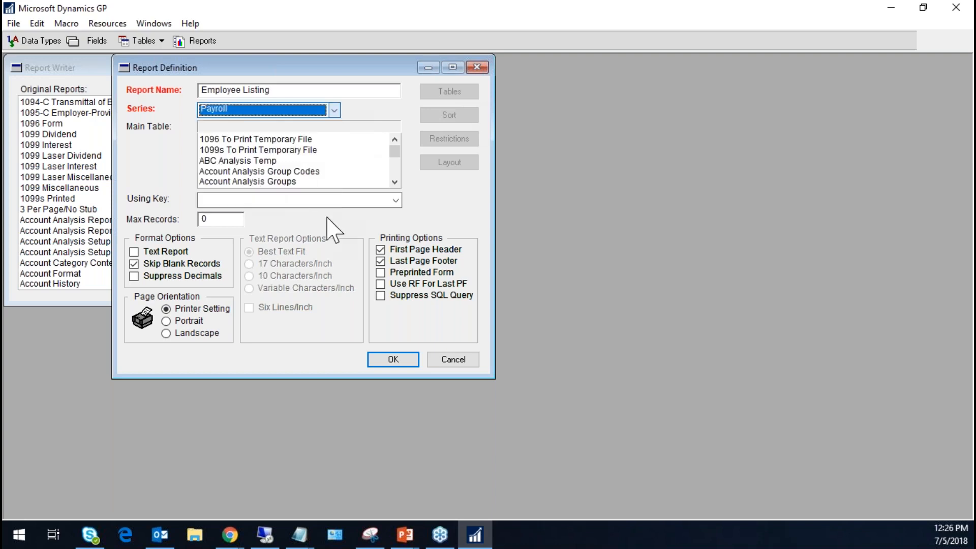
left_click_drag(395, 151, 397, 157)
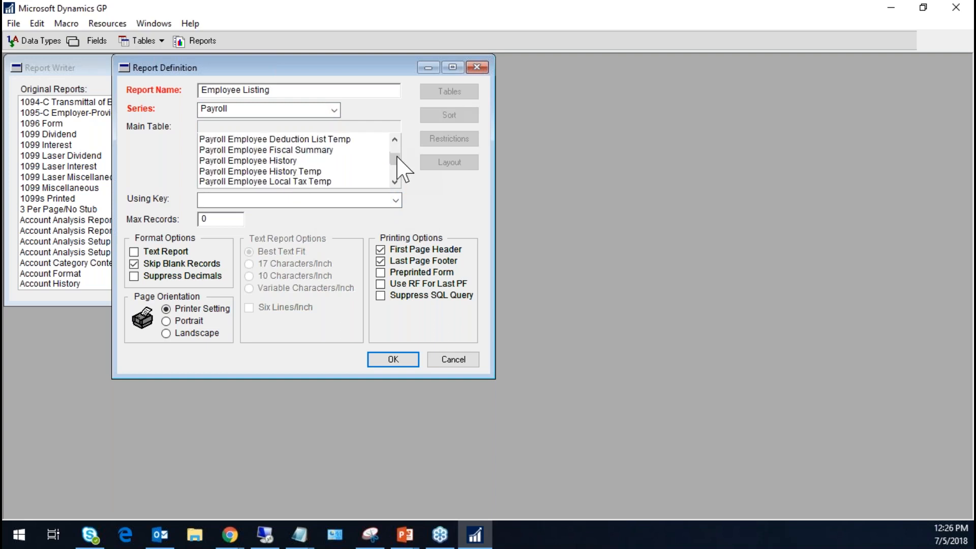
left_click(395, 172)
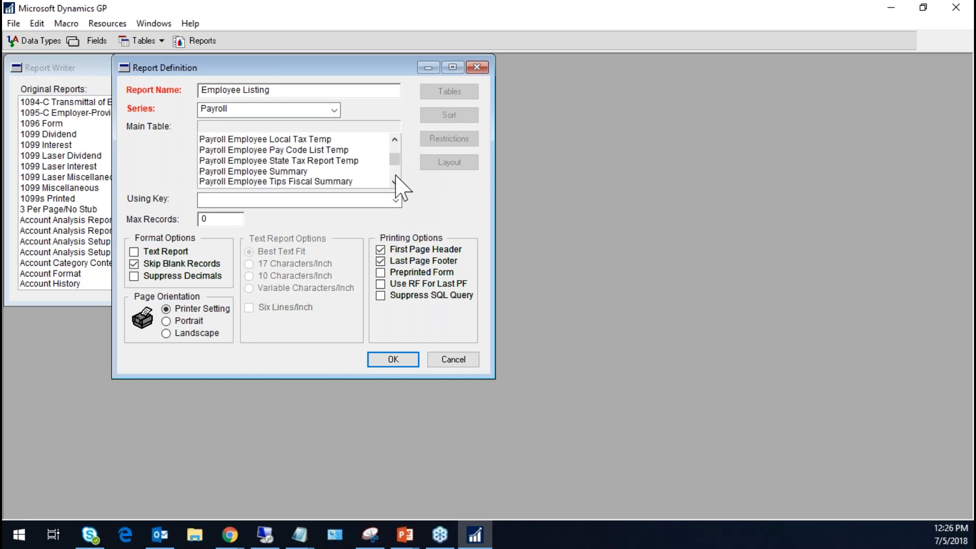
left_click(395, 182)
left_click_drag(395, 182, 395, 182)
left_click(231, 161)
left_click(289, 204)
left_click(289, 206)
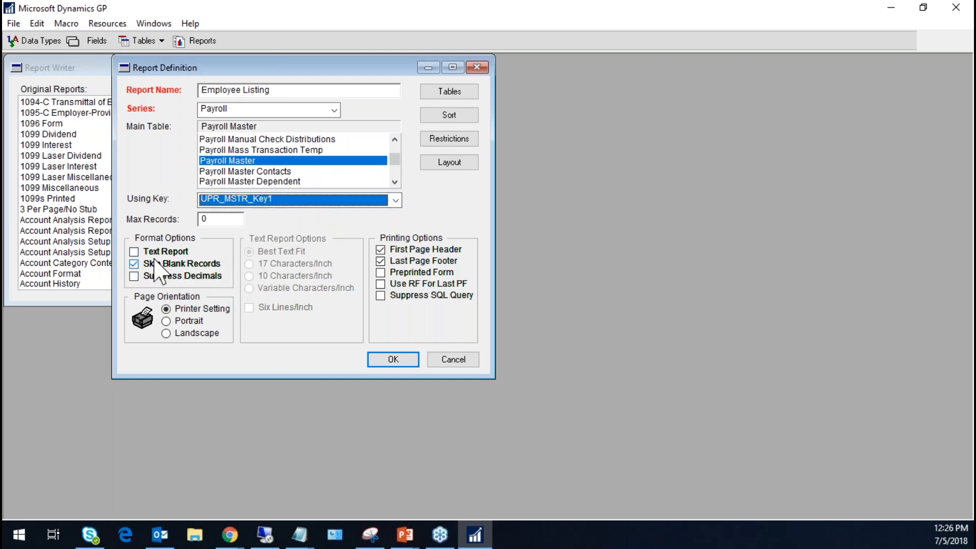
Open the Employee Listing layout and place the Payroll Master field Employee ID at the start of the Body section
left_click(450, 164)
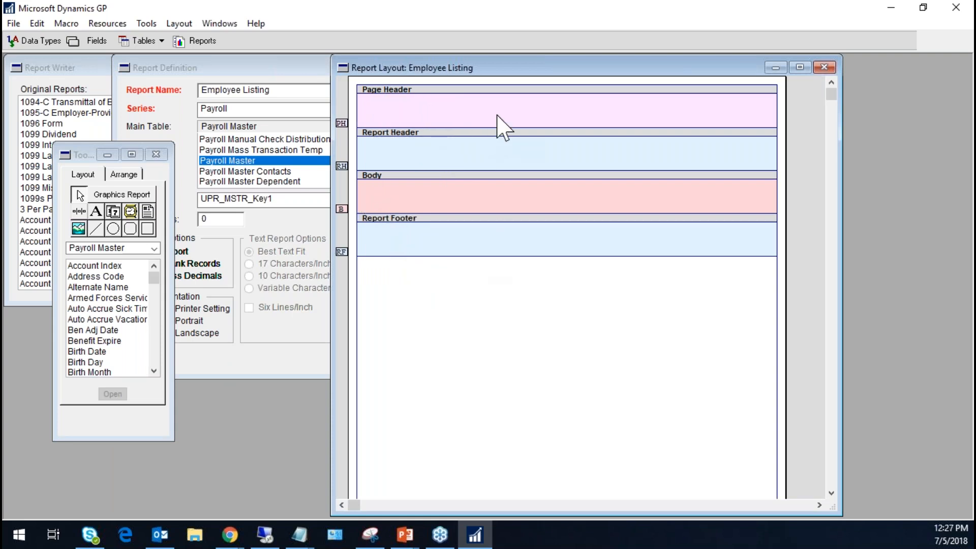
left_click(68, 344)
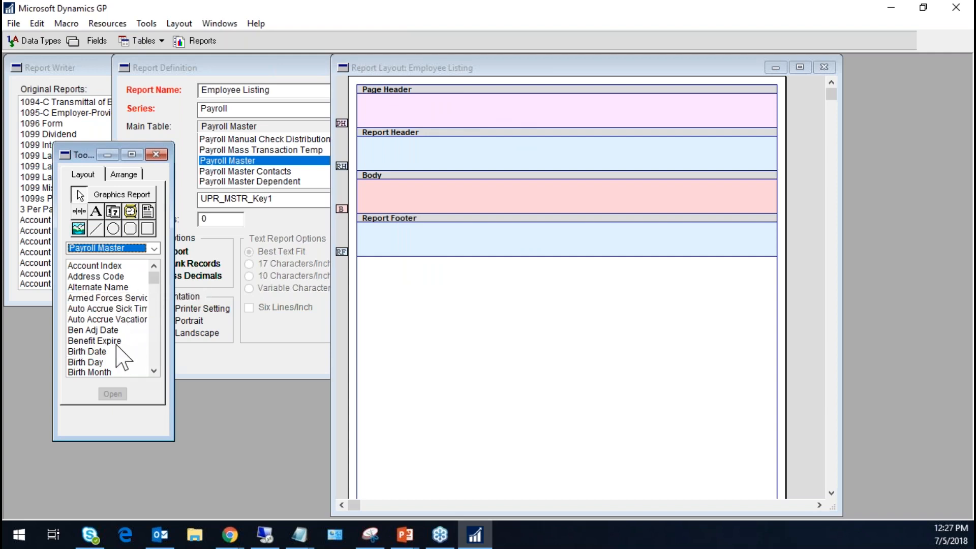
left_click_drag(156, 279, 156, 311)
left_click_drag(90, 268, 360, 183)
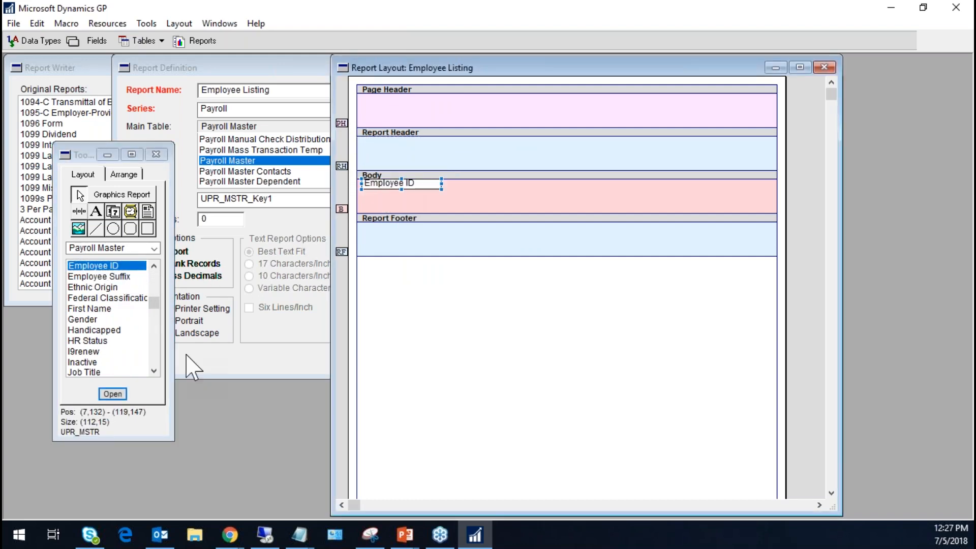
left_click(124, 411)
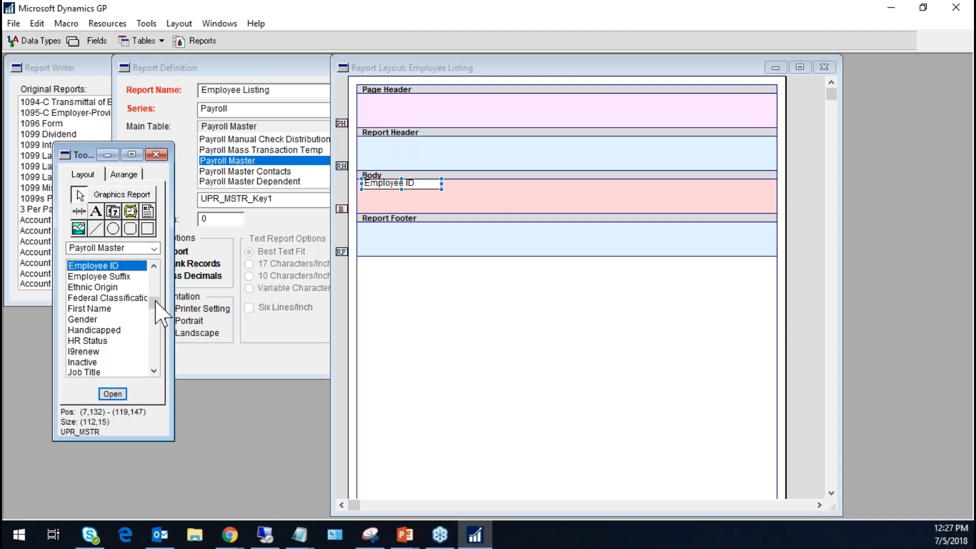
Add the Birth Day field to the Body section after Employee ID and widen it so its full name fits
left_click_drag(155, 299, 94, 278)
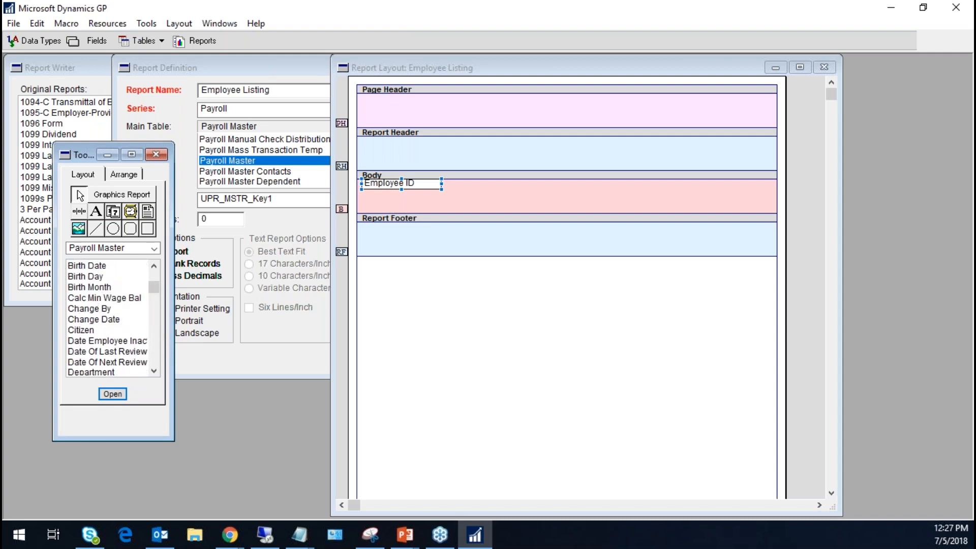
double_click(93, 278)
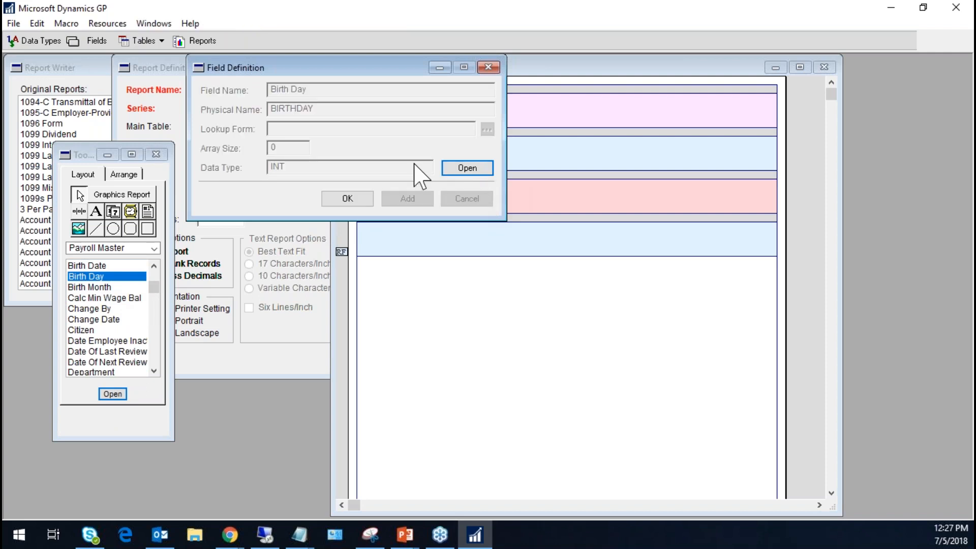
left_click(489, 68)
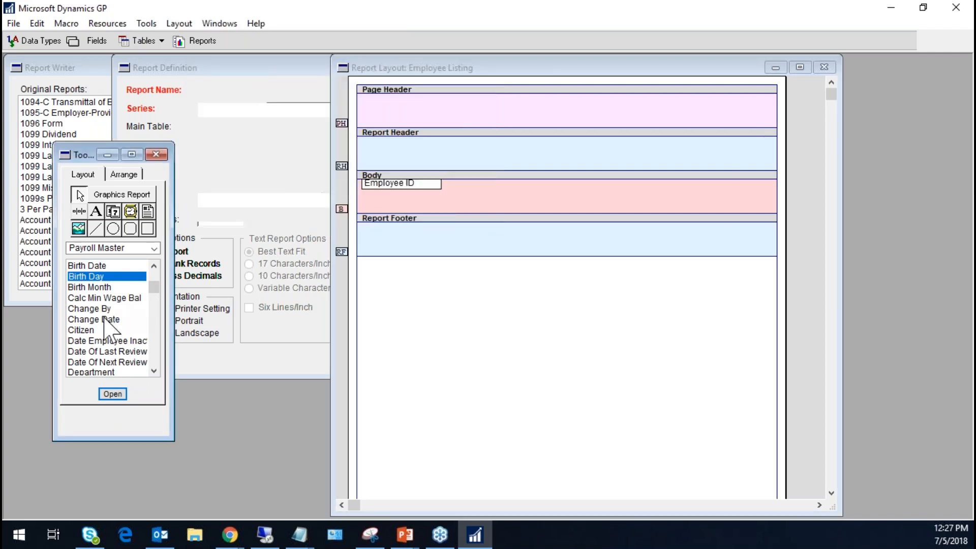
left_click_drag(111, 287, 479, 195)
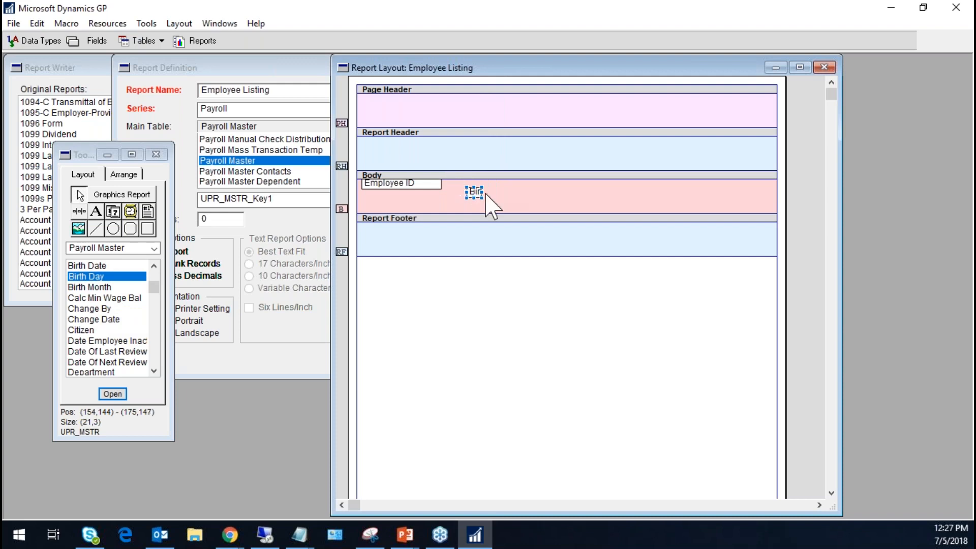
left_click_drag(480, 193, 514, 204)
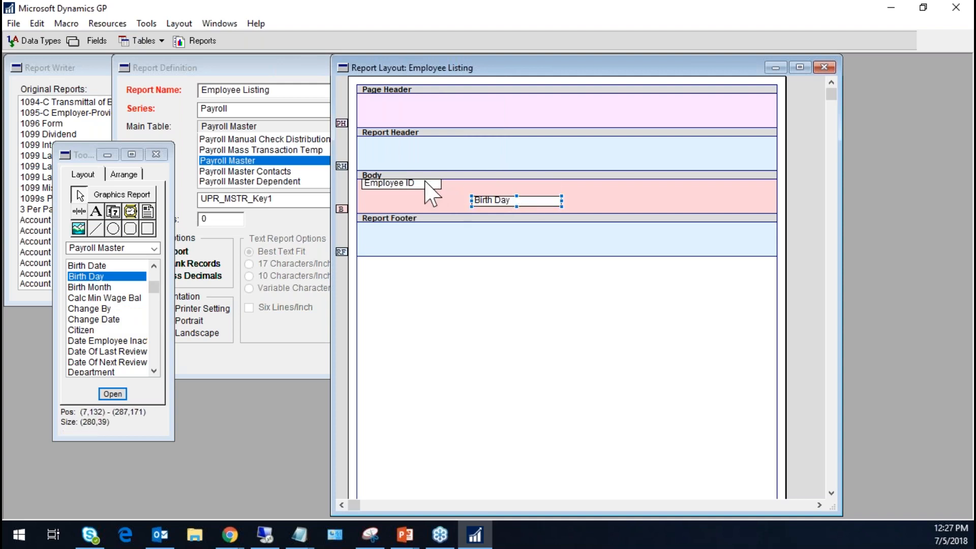
Select the Employee ID and Birth Day fields together and tile them side by side in one row
left_click(426, 183, "shift")
left_click(135, 193)
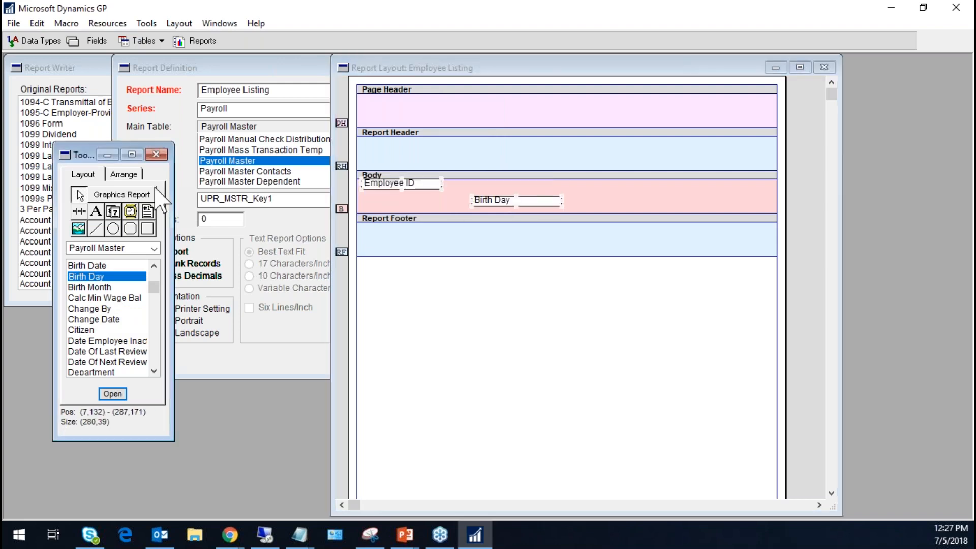
left_click(124, 175)
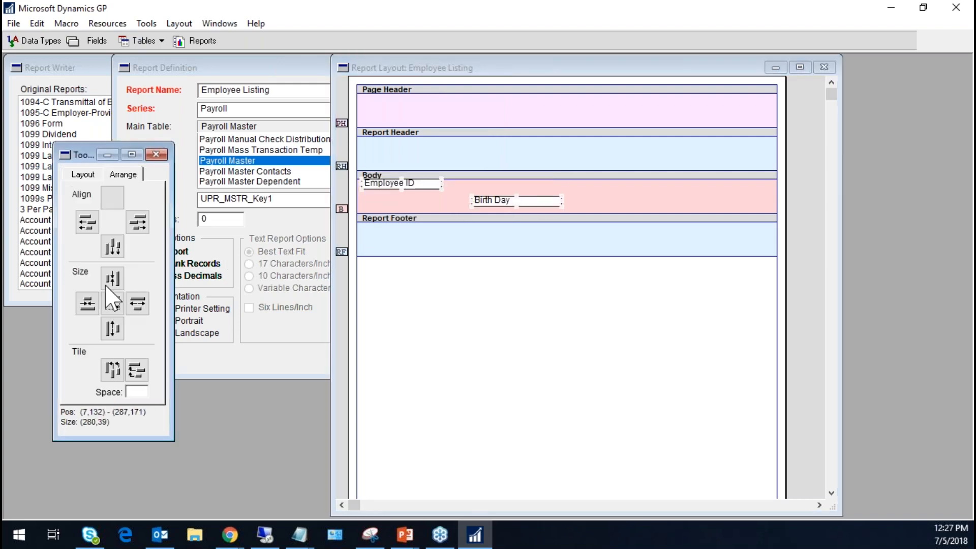
left_click(112, 370)
left_click(584, 446)
left_click(138, 219)
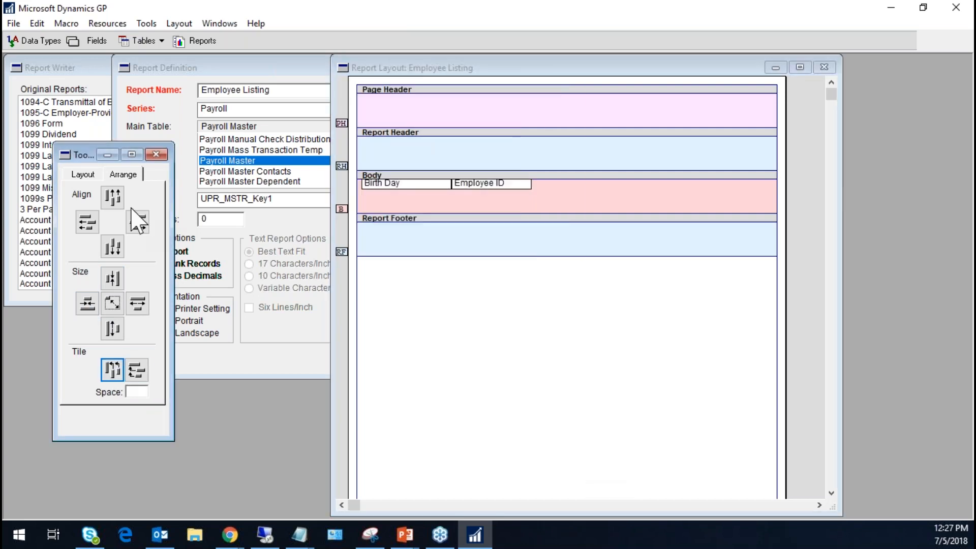
Add the Last Name field to the Body section directly after Employee ID
left_click(82, 174)
left_click_drag(154, 280, 162, 313)
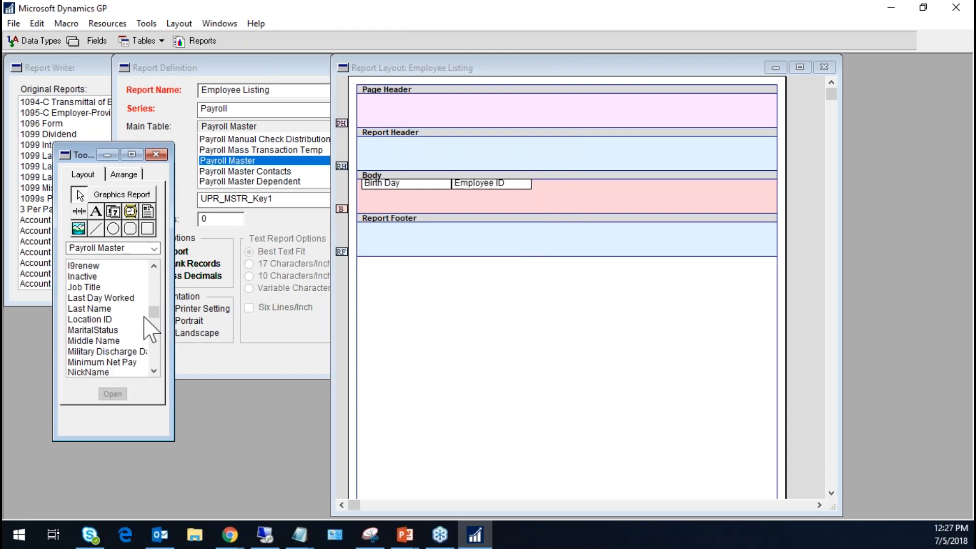
left_click_drag(101, 308, 535, 182)
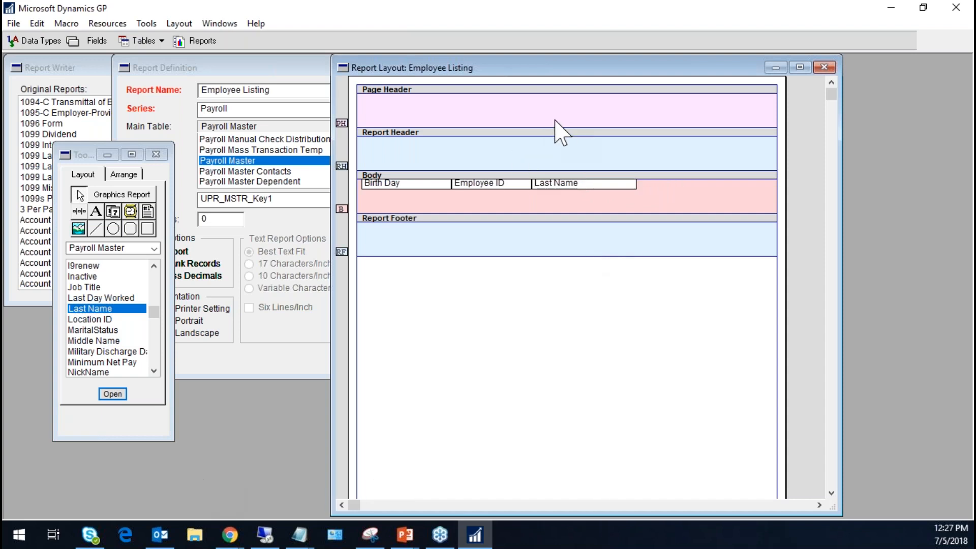
Close the Employee Listing layout and report definition, saving the changes to both
left_click(824, 68)
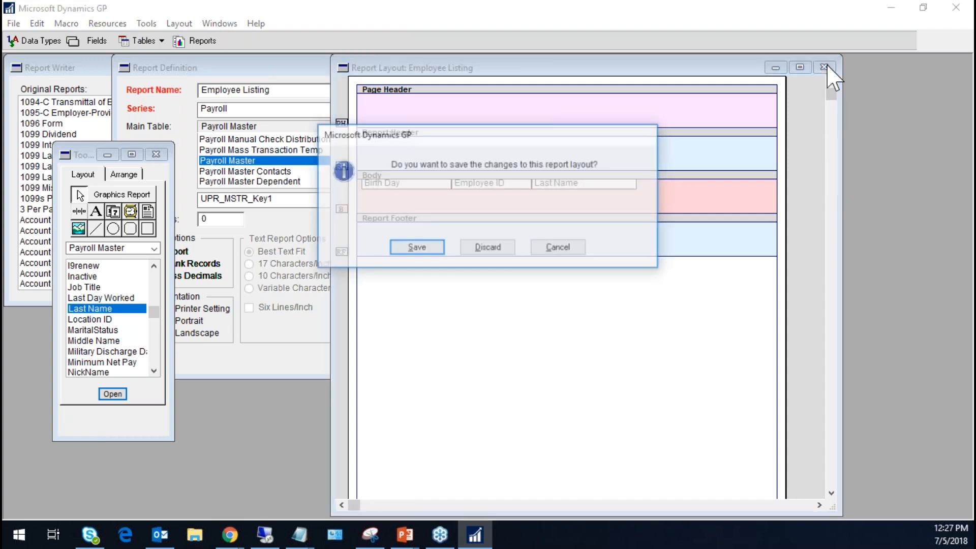
left_click(405, 249)
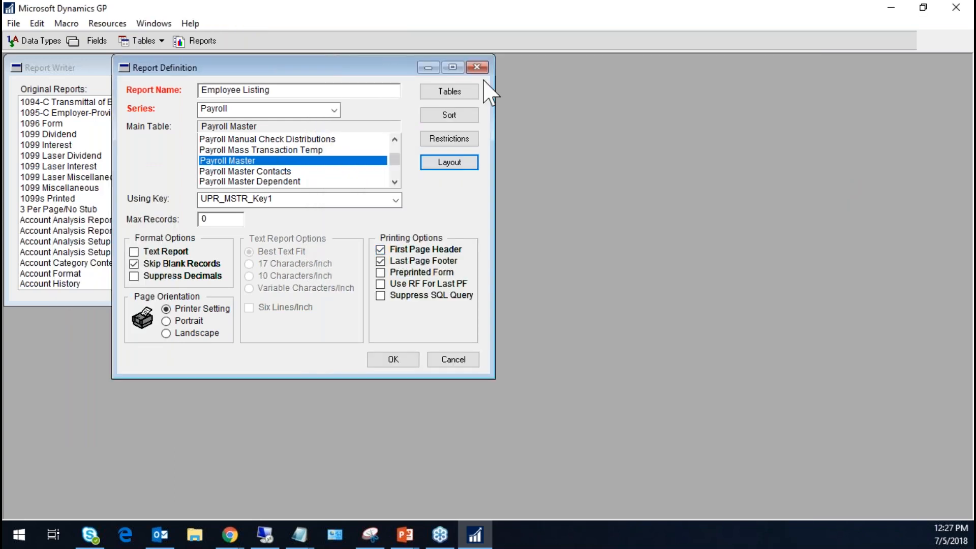
left_click(476, 67)
left_click(417, 247)
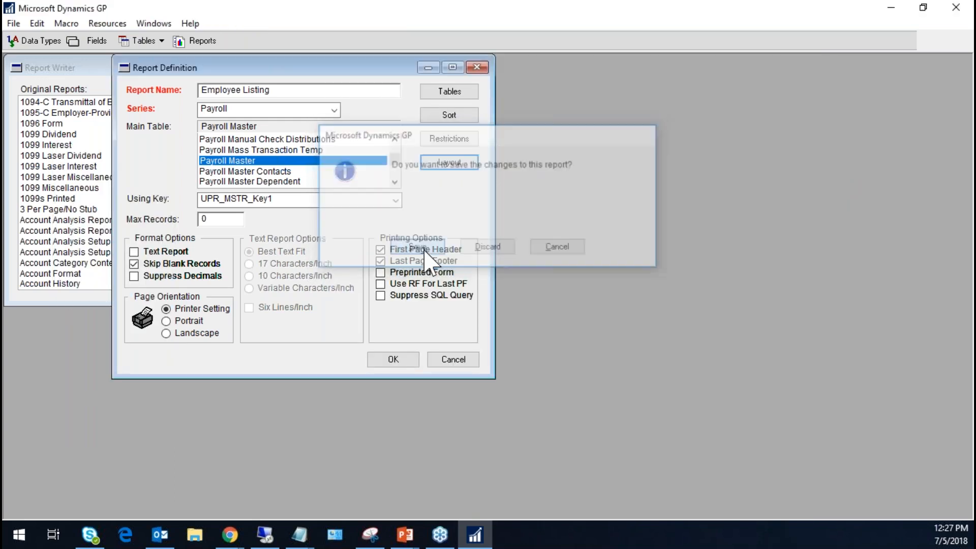
Print the modified Employee Listing report to the screen
left_click(256, 133)
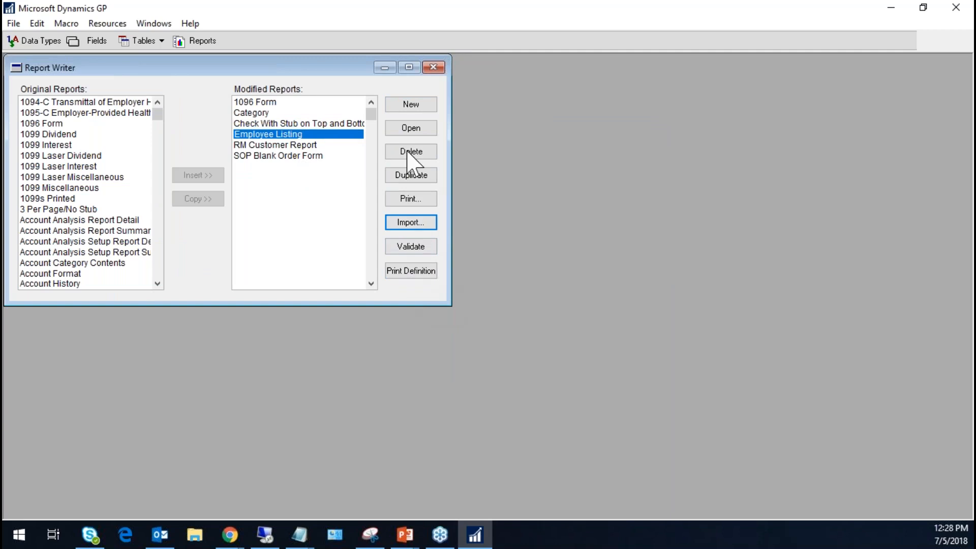
left_click(411, 198)
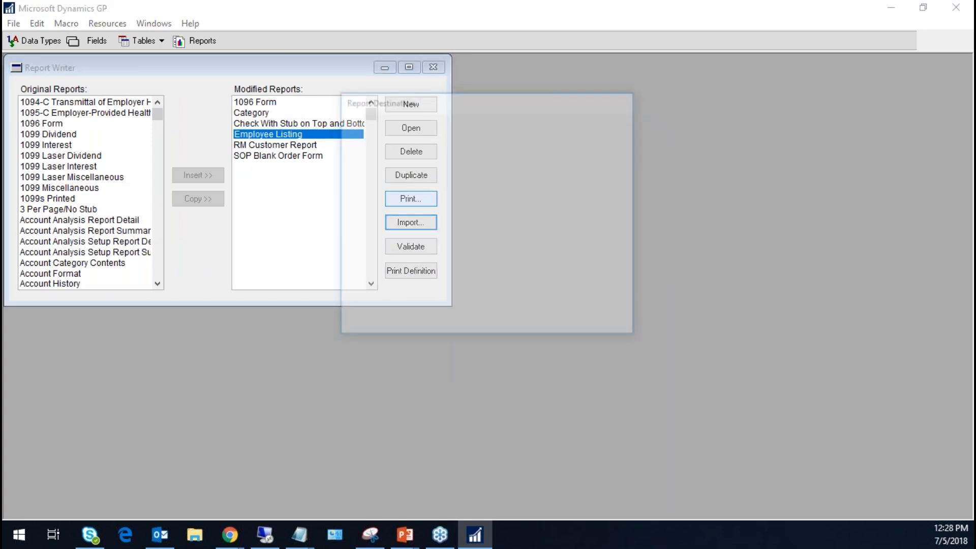
left_click(545, 320)
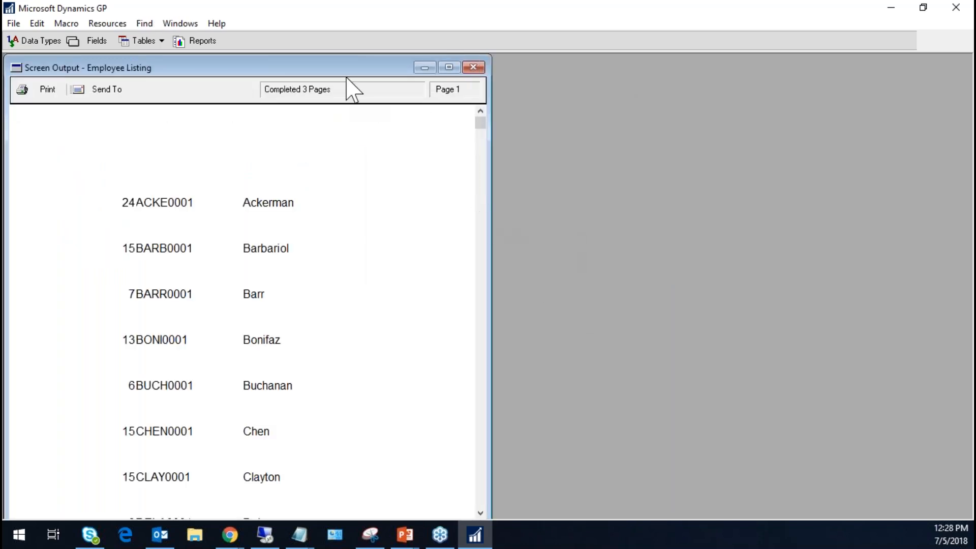
Widen and reposition the Employee Listing output window and look through the printed employee records
left_click_drag(325, 67, 411, 66)
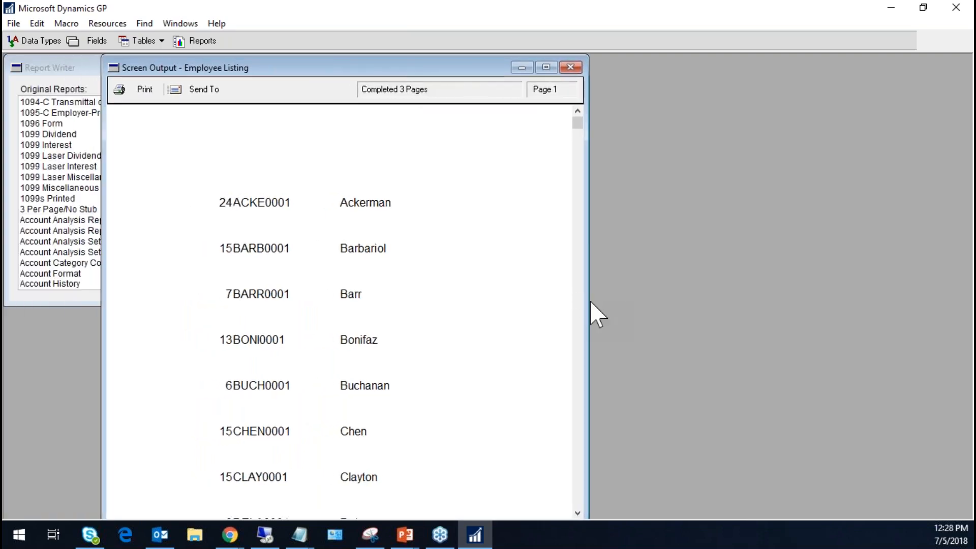
left_click_drag(595, 304, 930, 300)
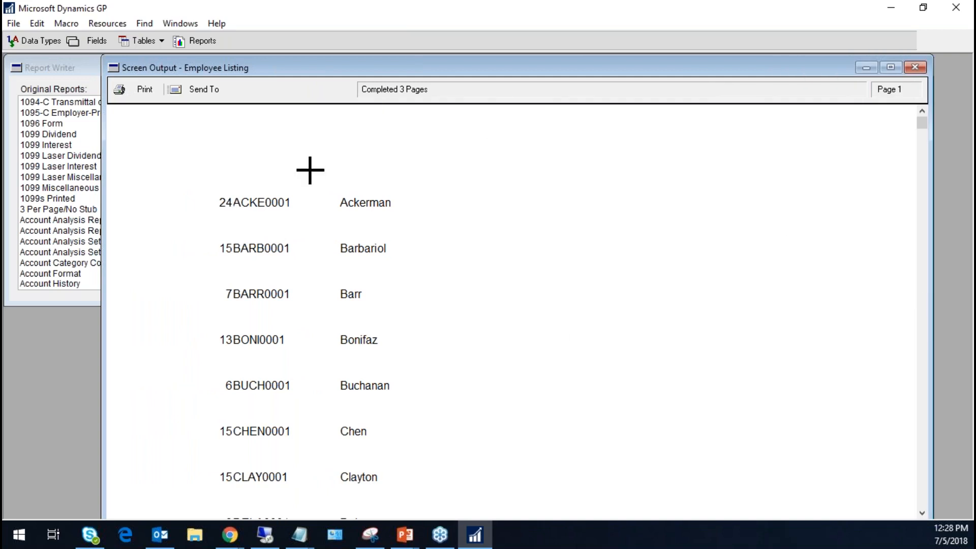
mouse_move(239, 72)
left_mouse_down()
mouse_move(578, 387)
mouse_move(298, 108)
mouse_move(281, 66)
mouse_move(231, 62)
left_mouse_up()
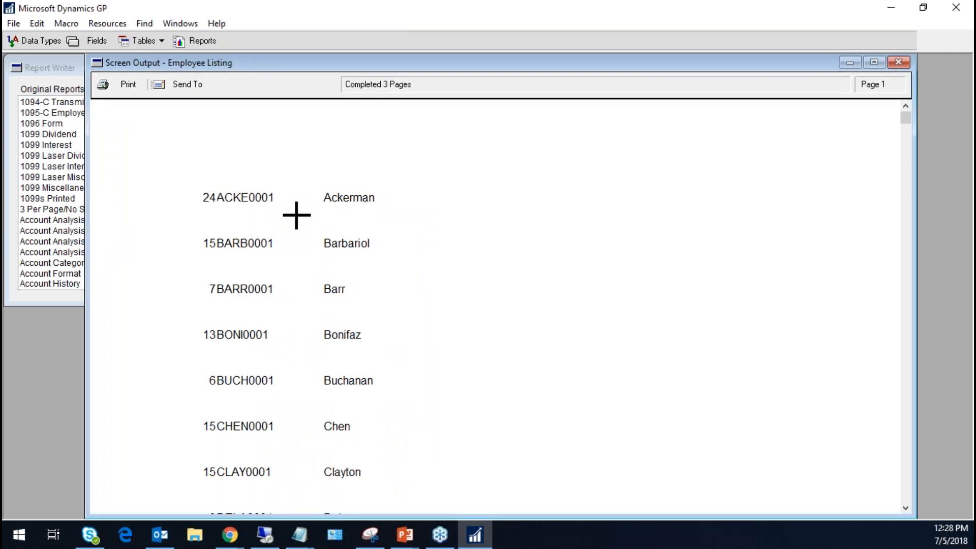
scroll(279, 364, "down", 4)
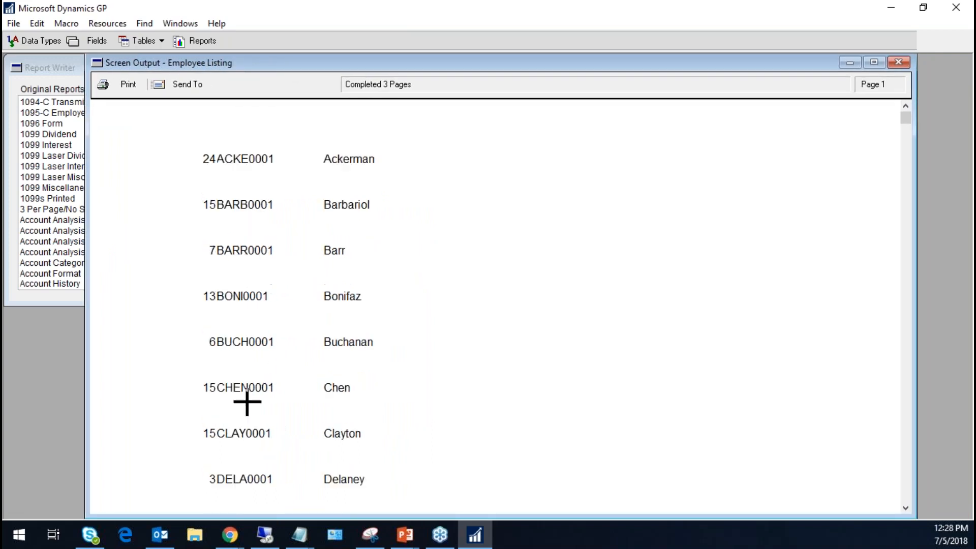
scroll(302, 384, "down", 2)
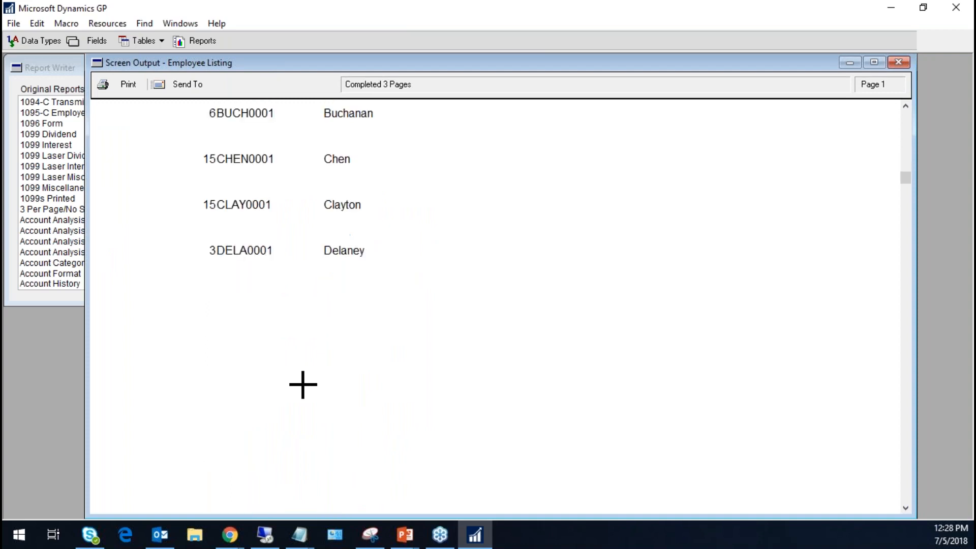
scroll(303, 385, "down", 10)
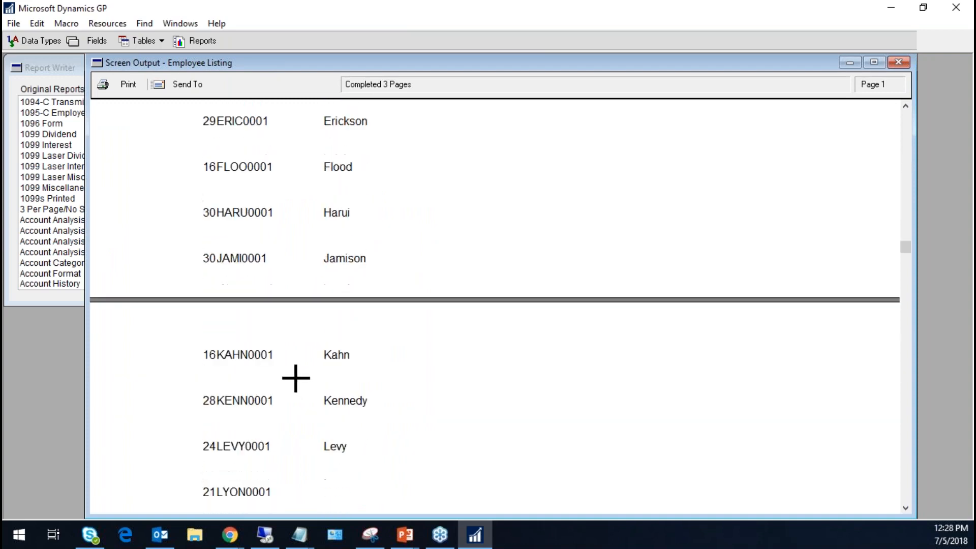
Look through the remaining employee records in the Employee Listing output and go back to the start of the report
scroll(276, 368, "down", 1)
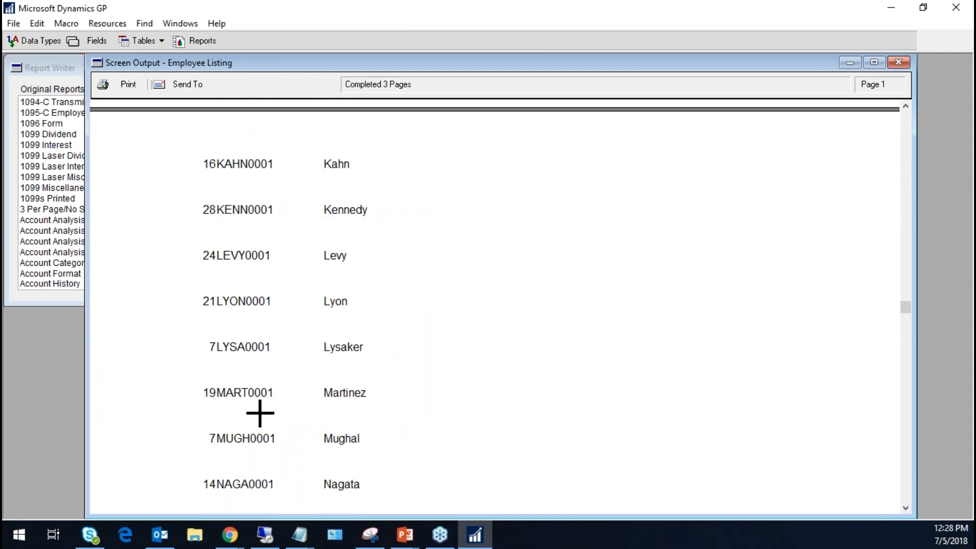
scroll(276, 408, "down", 5)
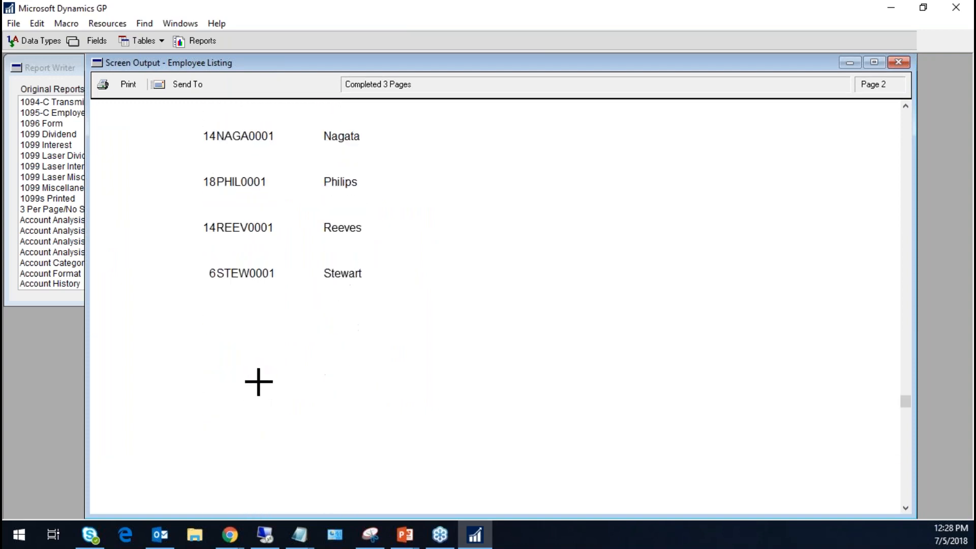
scroll(251, 375, "up", 12)
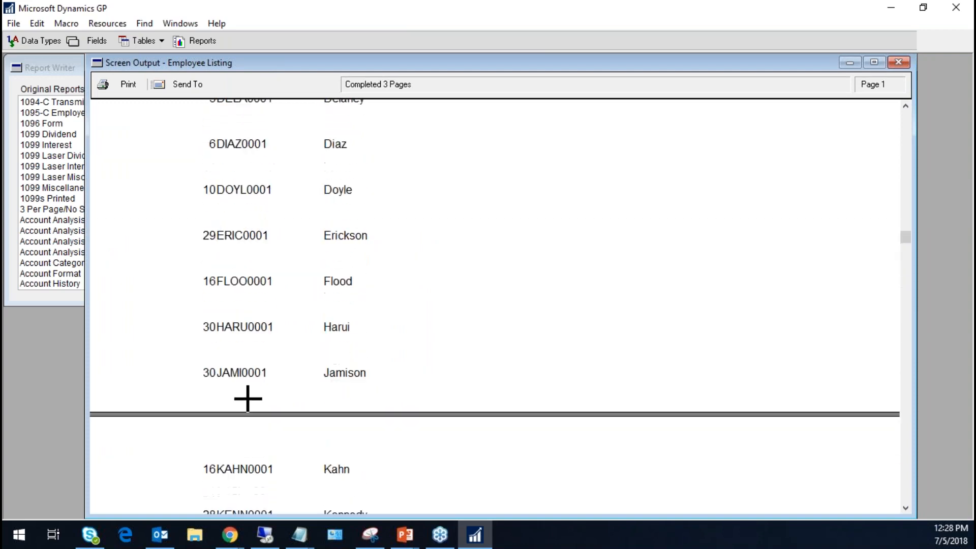
scroll(241, 404, "up", 7)
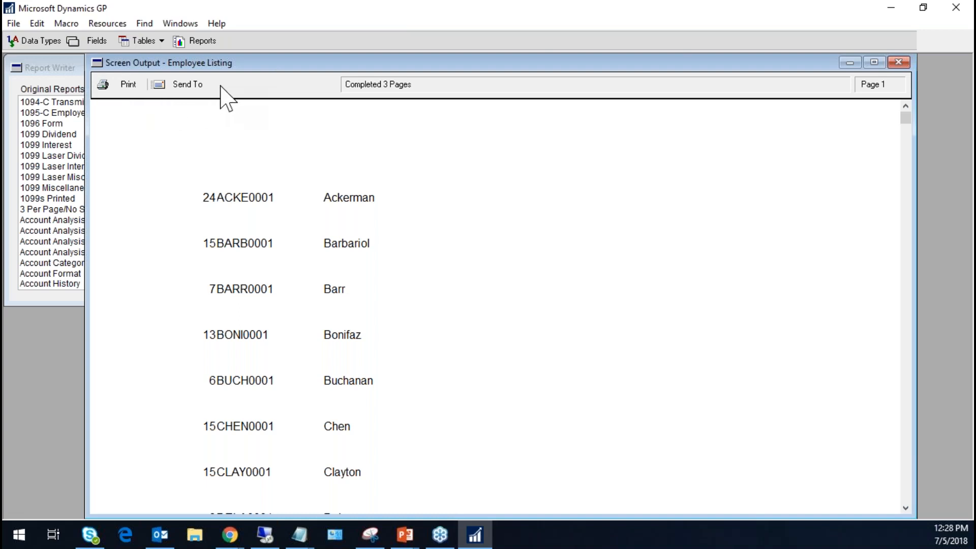
Check the printer and mail recipient options for the Employee Listing output without sending it, and close the output window
left_click(123, 85)
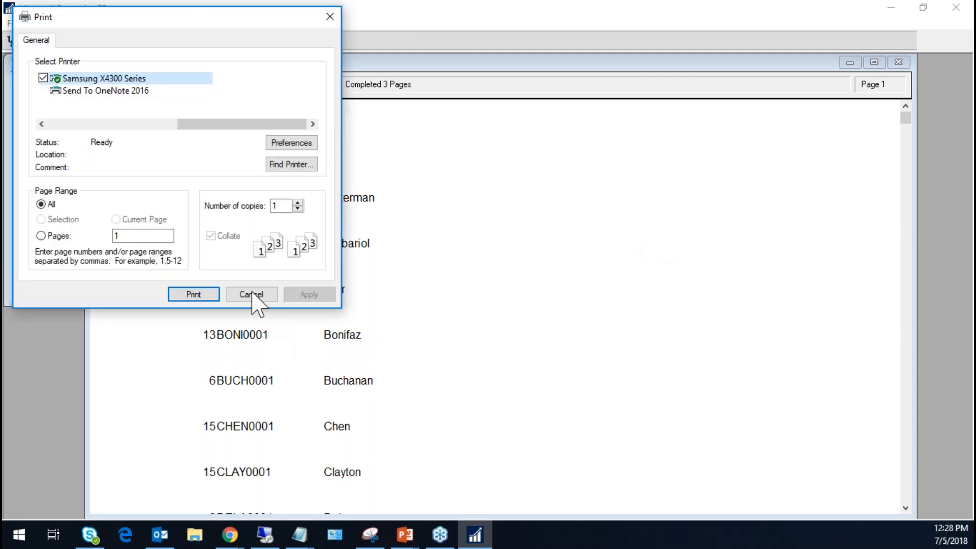
left_click(253, 295)
left_click(188, 90)
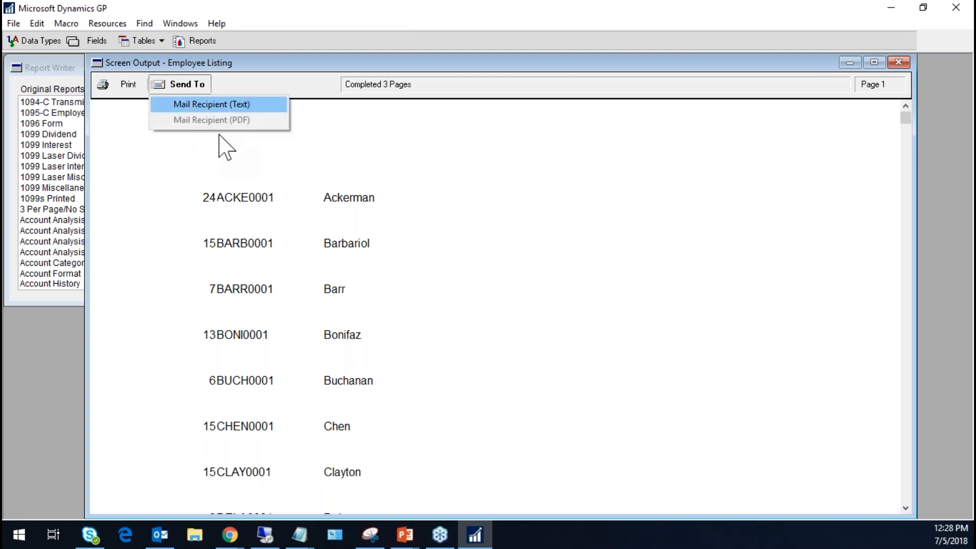
left_click(898, 62)
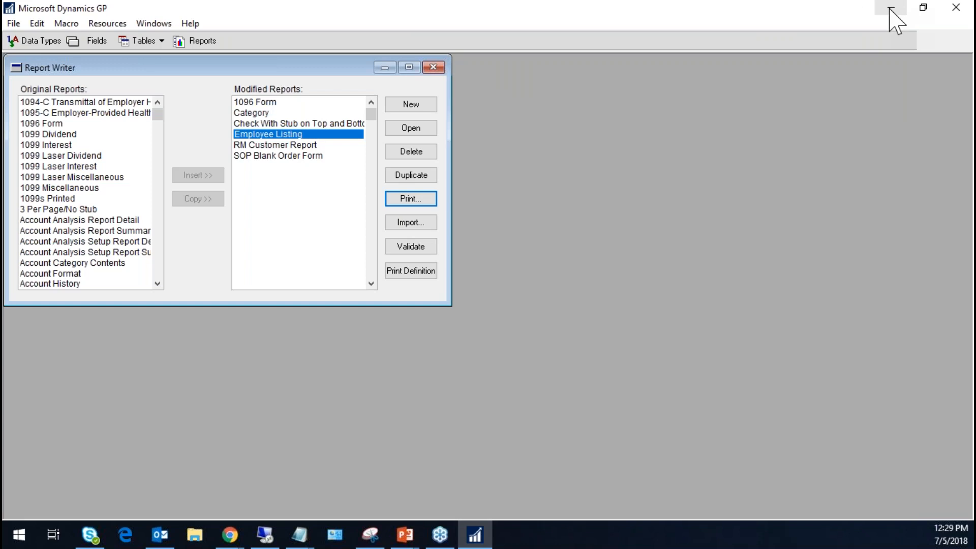
Open the Employee Listing layout and add system date and system time fields side by side in the Report Header
left_click(289, 135)
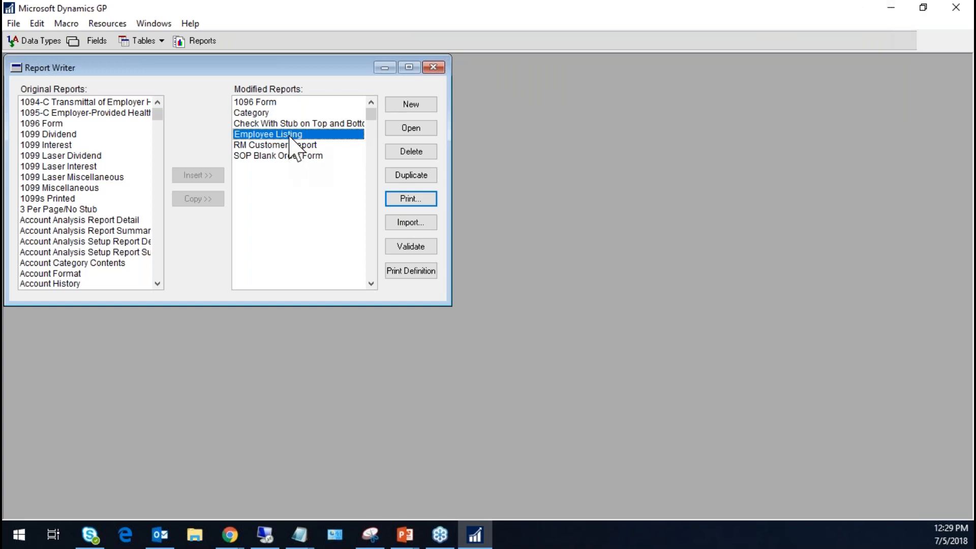
double_click(290, 135)
left_click(455, 162)
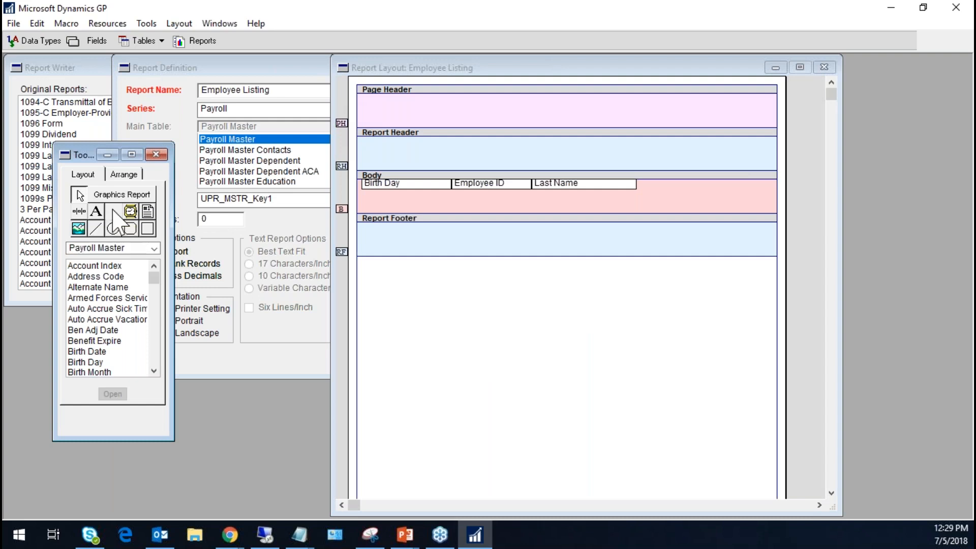
left_click(114, 211)
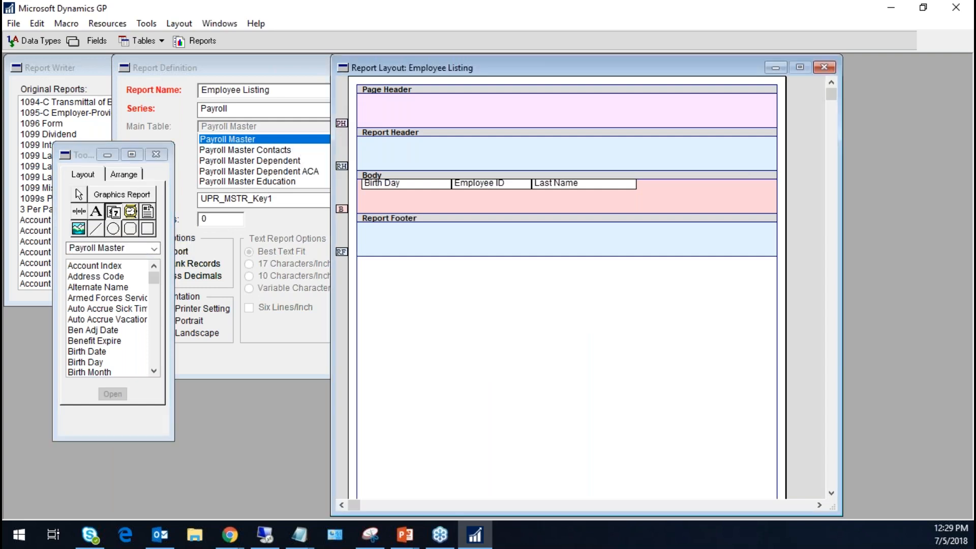
left_click(391, 160)
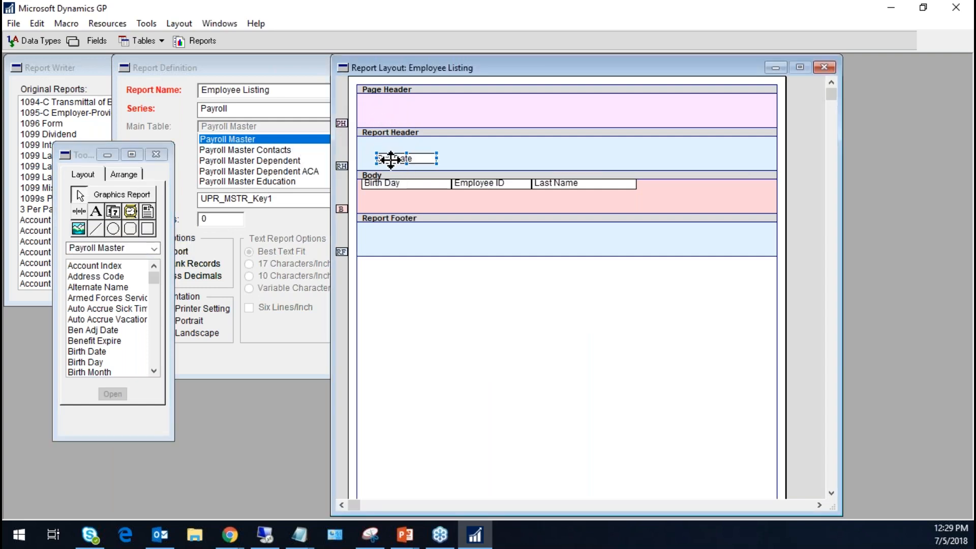
left_click_drag(391, 155, 381, 146)
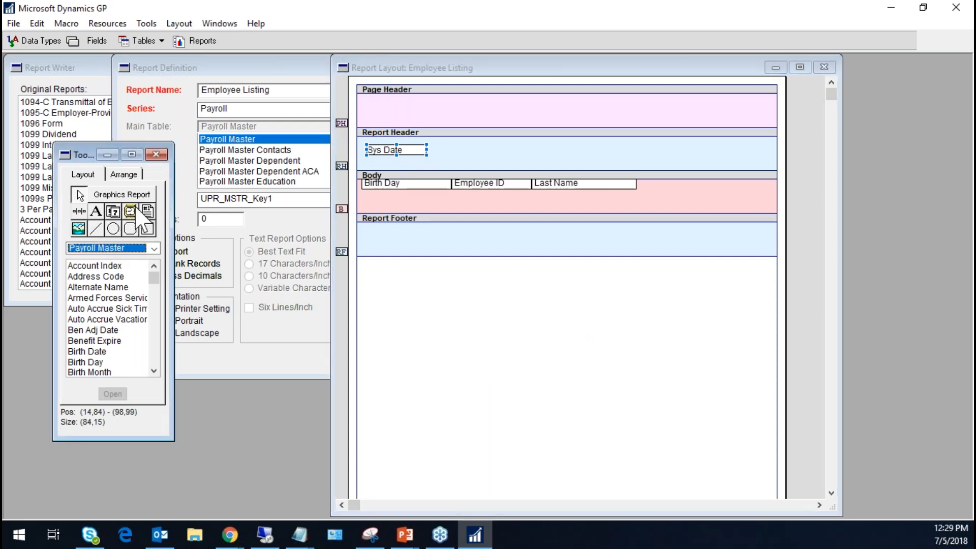
left_click(440, 146)
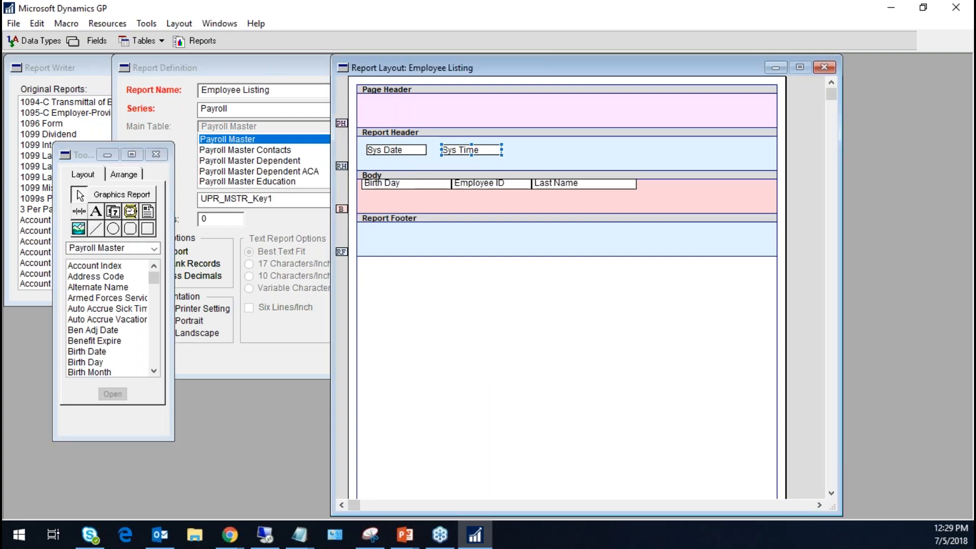
Close the Employee Listing layout and report definition, saving the changes to both
left_click(823, 67)
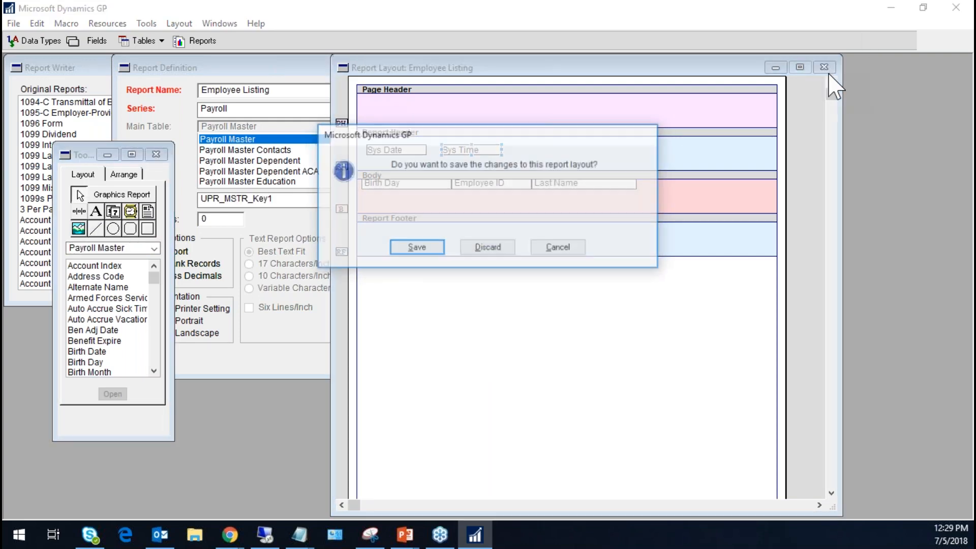
left_click(427, 247)
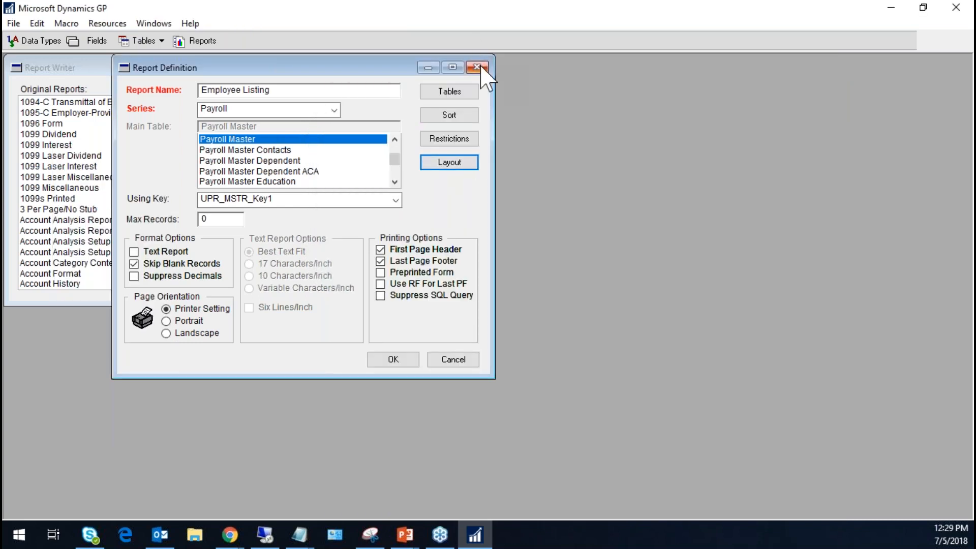
left_click(477, 67)
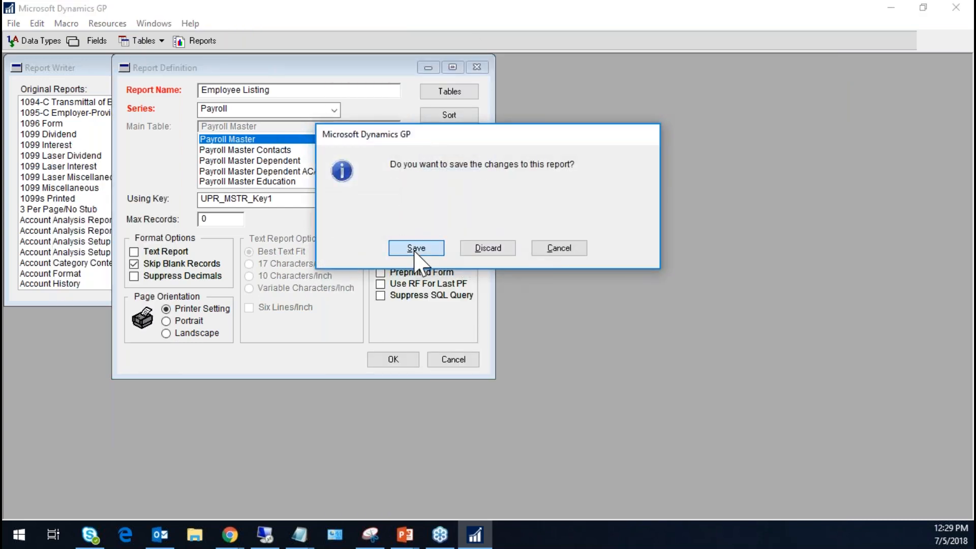
left_click(414, 249)
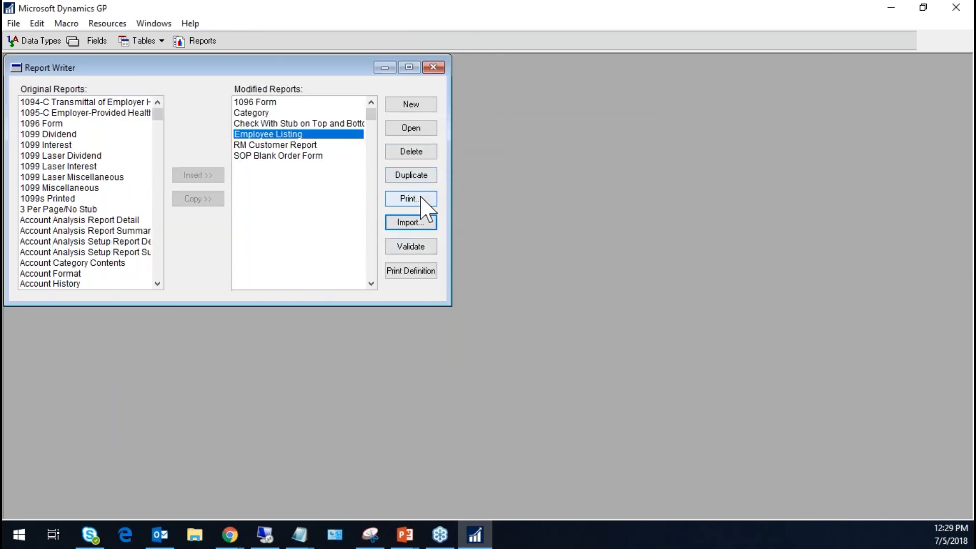
Print the Employee Listing to the screen, check the date and time in its header, and close the output
left_click(423, 200)
left_click(542, 320)
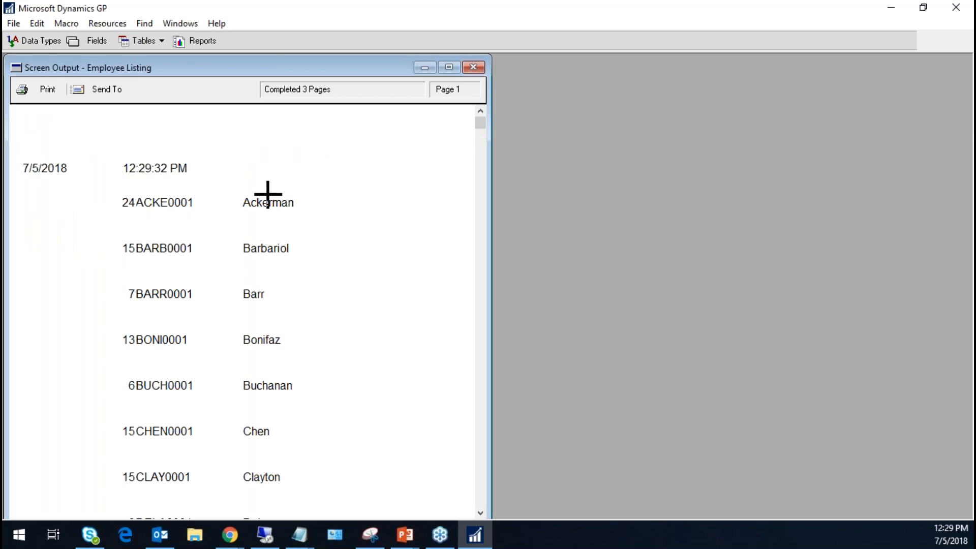
left_click(474, 68)
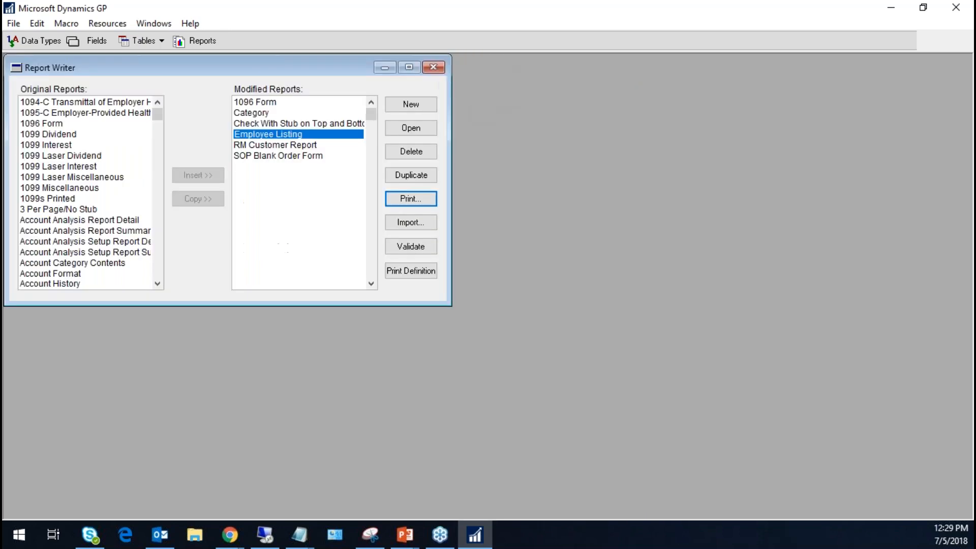
Reopen the Employee Listing layout, add a "Birth Day" text label in the Body section, and move the Birth Day field below it
left_click(412, 129)
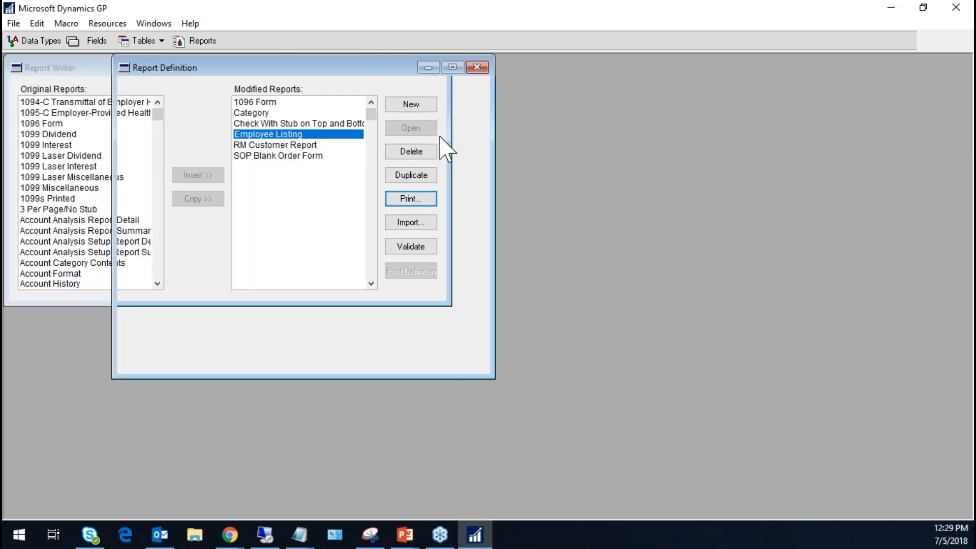
left_click(462, 165)
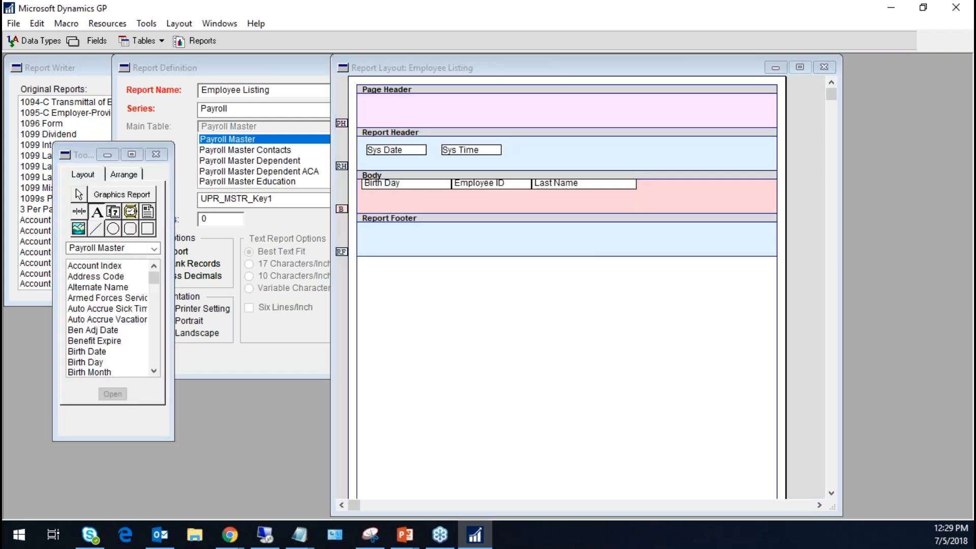
left_click(365, 193)
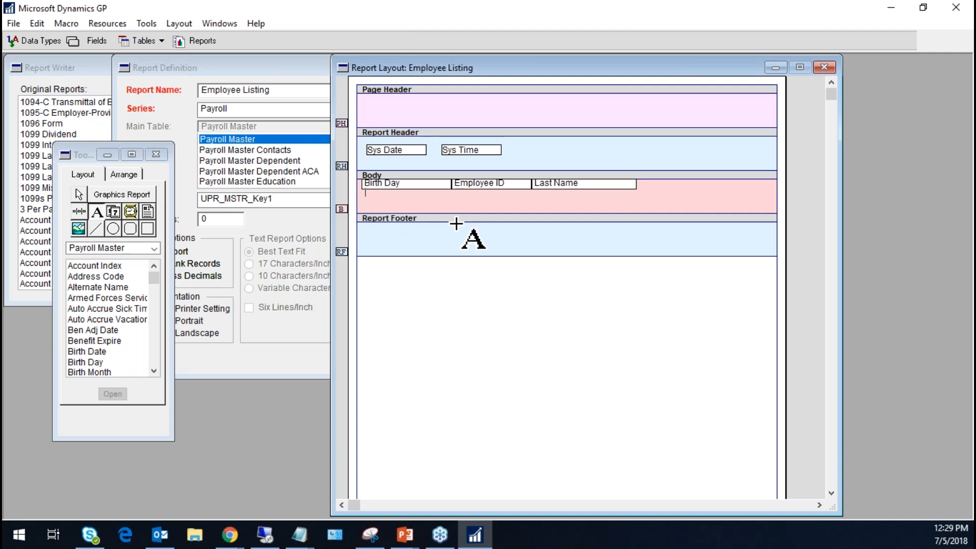
type("Birth Day")
left_click(415, 176)
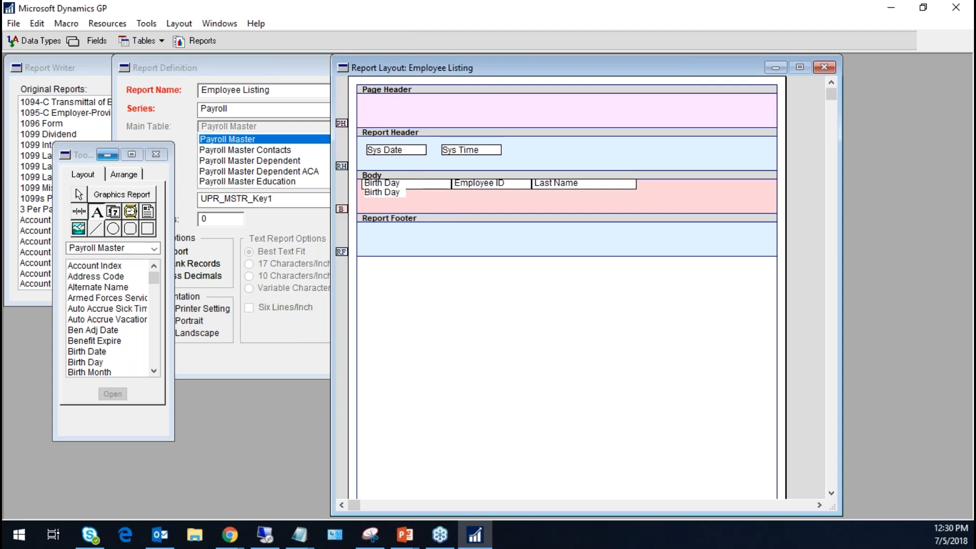
left_click(79, 194)
left_click_drag(446, 185, 435, 211)
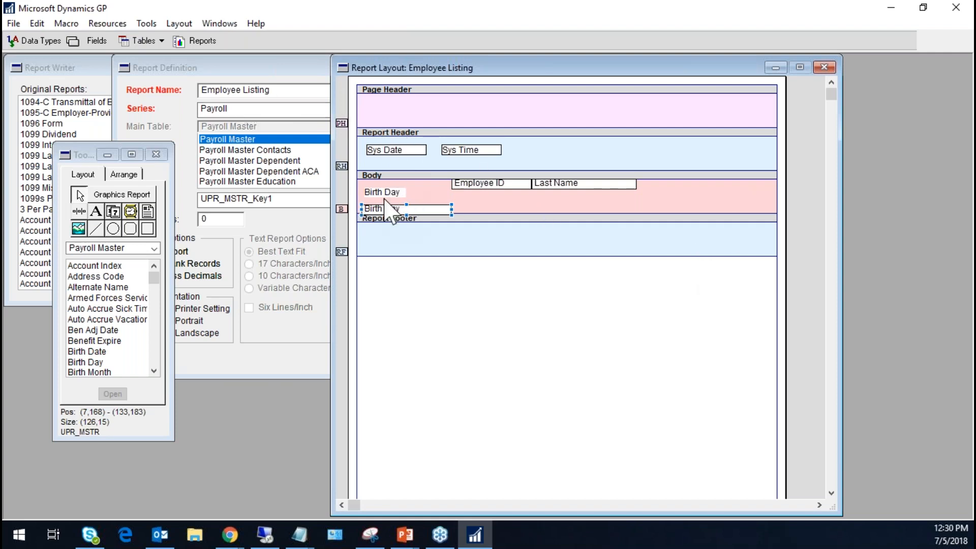
Draw a horizontal line about 133 units long between the Birth Day label and the Birth Day field in the Body
left_click(97, 229)
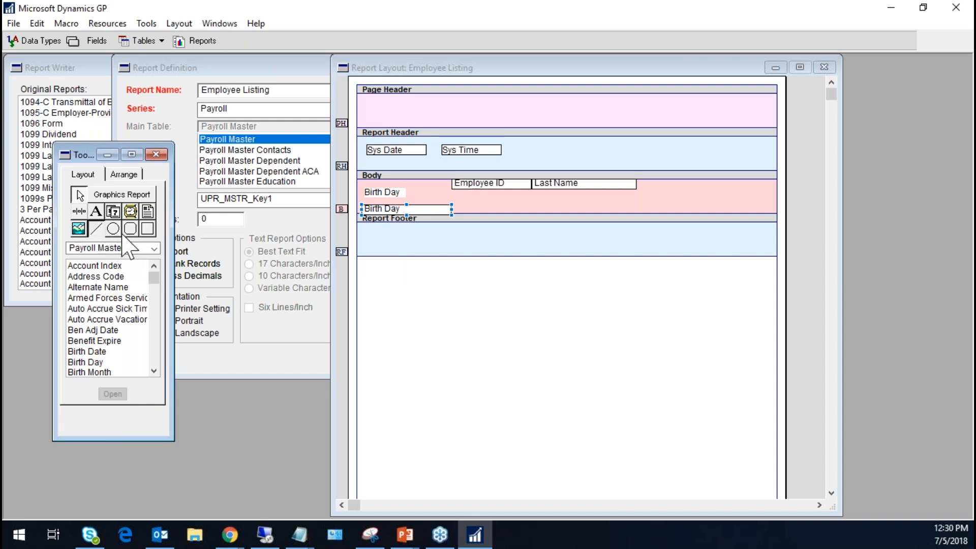
left_click(361, 203)
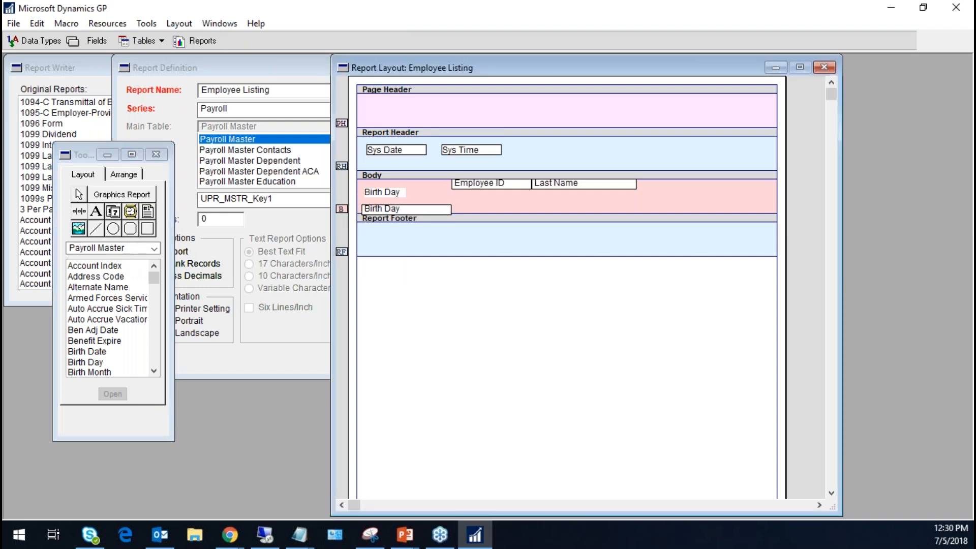
left_click_drag(362, 205, 456, 205)
key("Up")
key("Up")
key("Up")
key("Up")
key("Up")
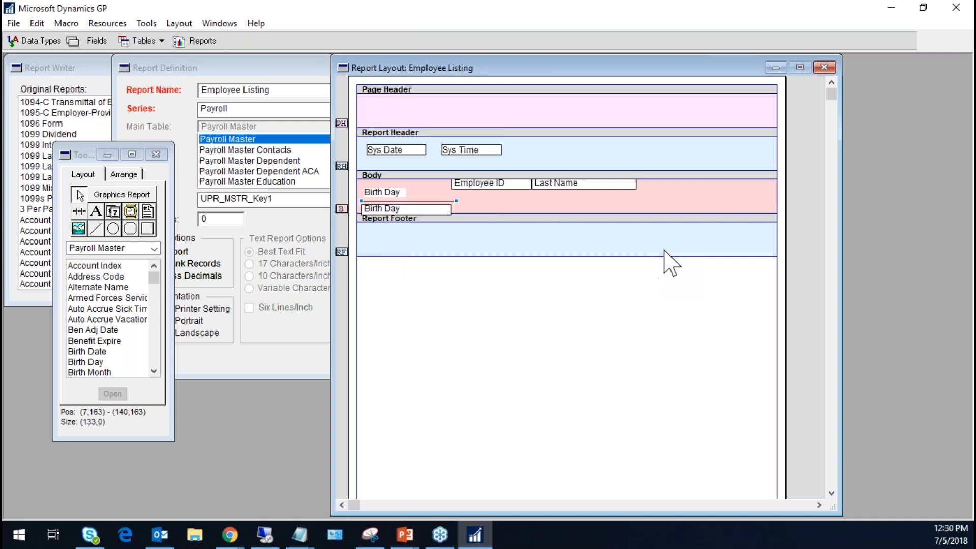
Save the label and line changes while closing the Employee Listing layout and its report definition
left_click(824, 67)
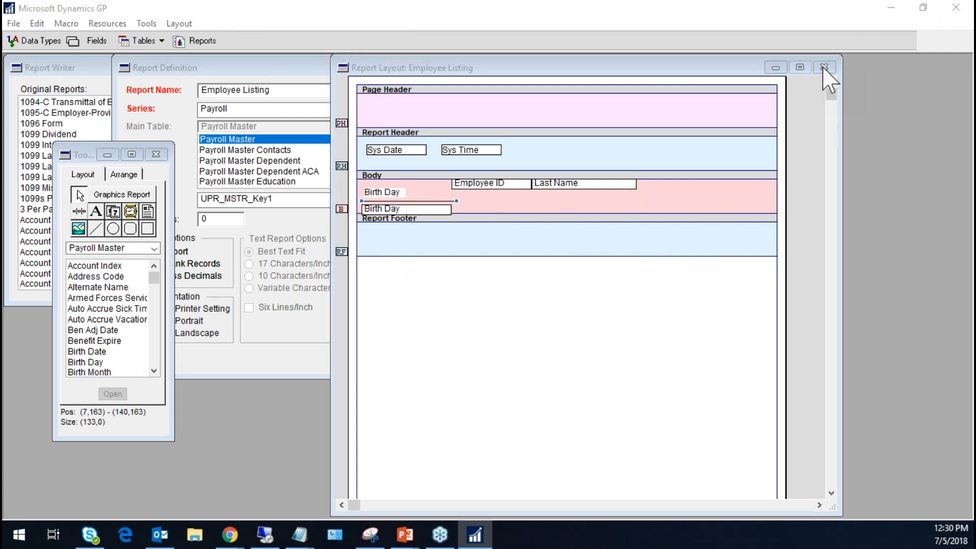
left_click(416, 248)
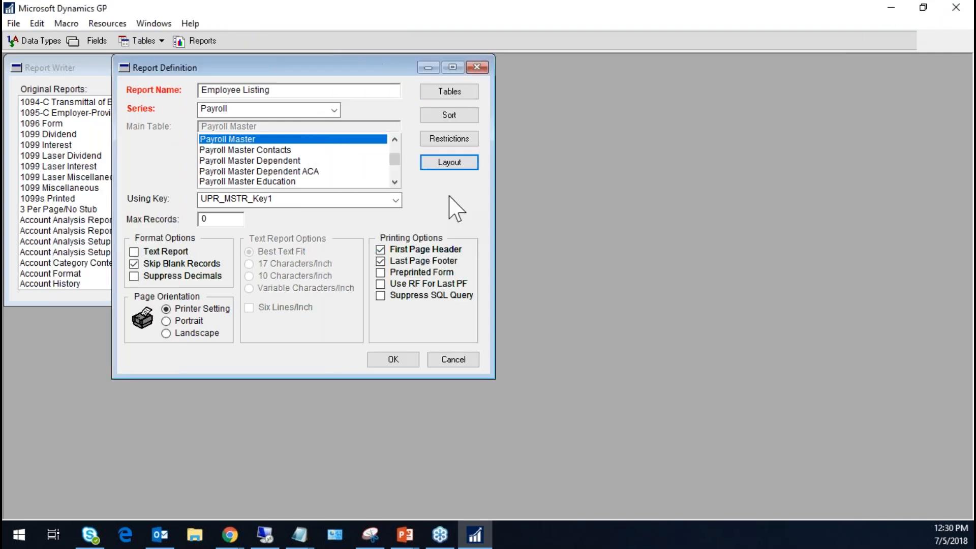
left_click(477, 67)
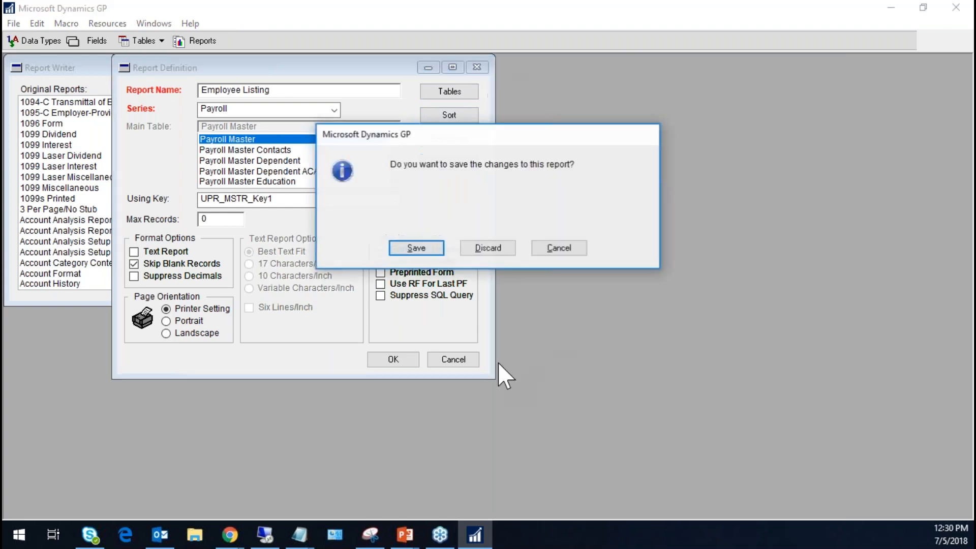
left_click(411, 246)
Print the Employee Listing to the screen, review how the Birth Day label and line appear, and close the output
left_click(410, 199)
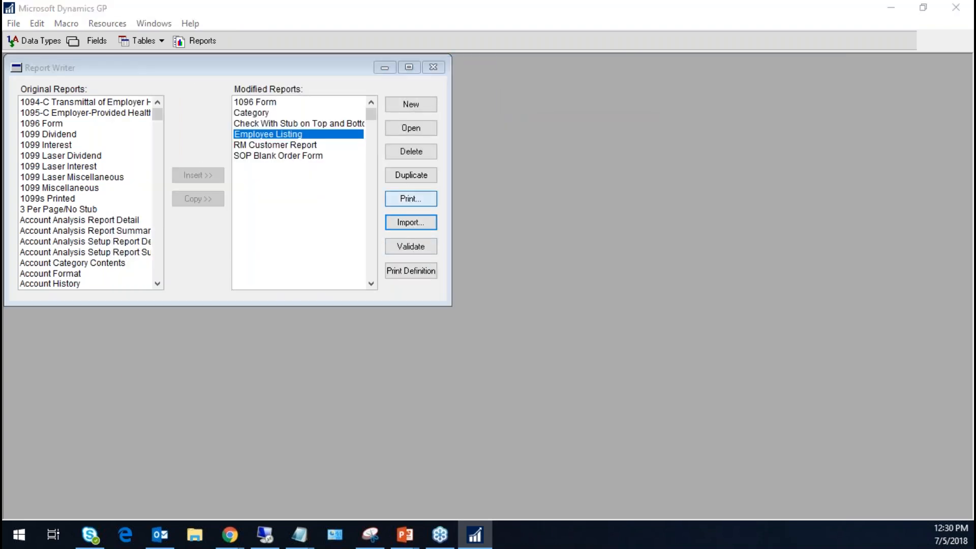
left_click(542, 321)
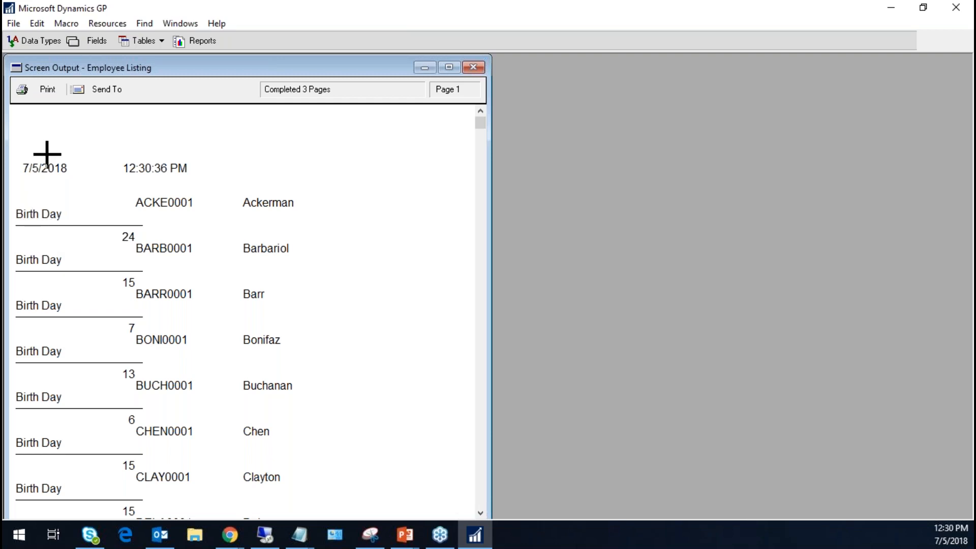
left_click(474, 68)
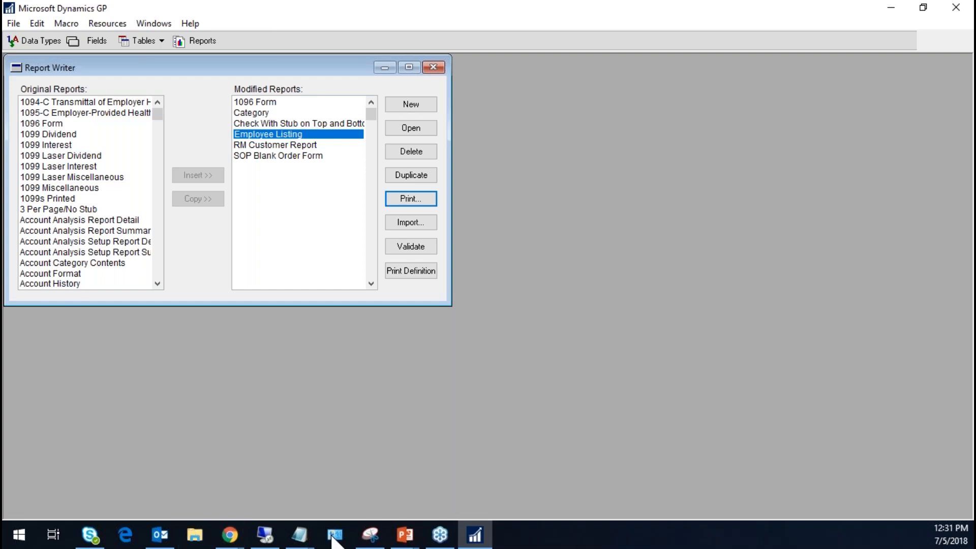
Leave Report Writer and return to the main Microsoft Dynamics GP application
mouse_move(405, 534)
left_click(11, 24)
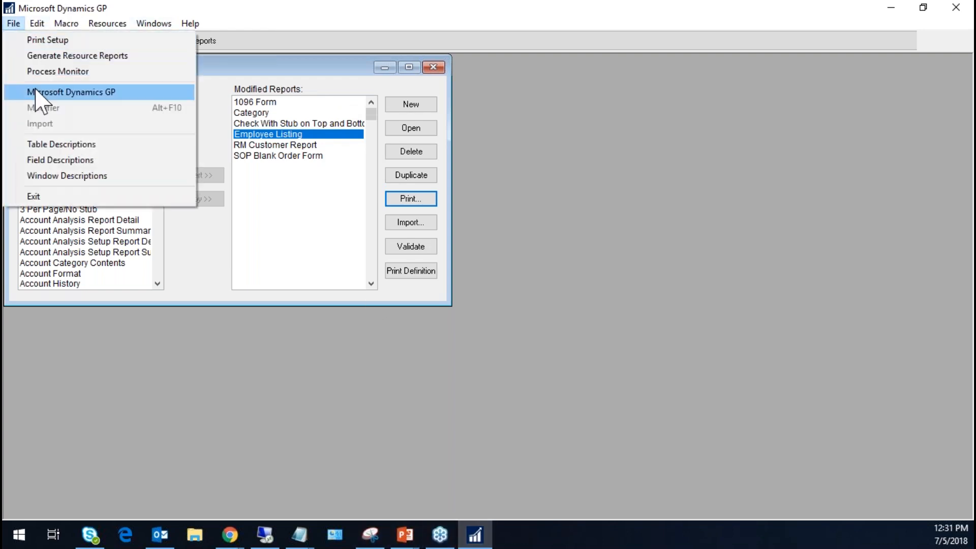
left_click(36, 92)
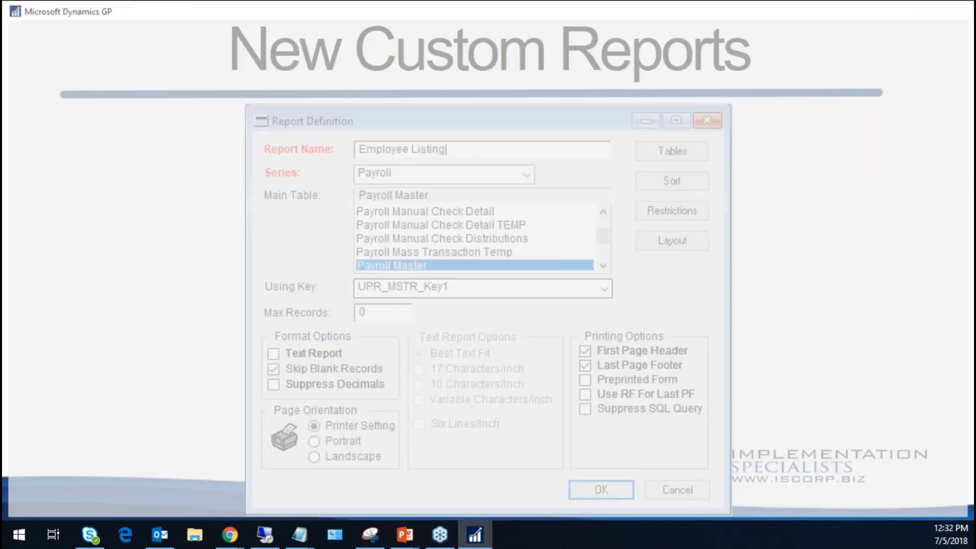